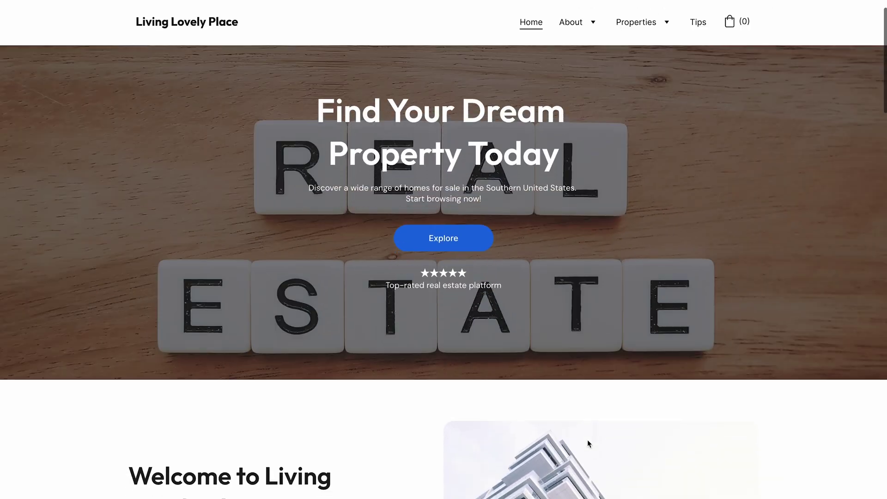
Choose the 48-month Business Website Builder plan and start checkout.
scroll(588, 443, "down", 6)
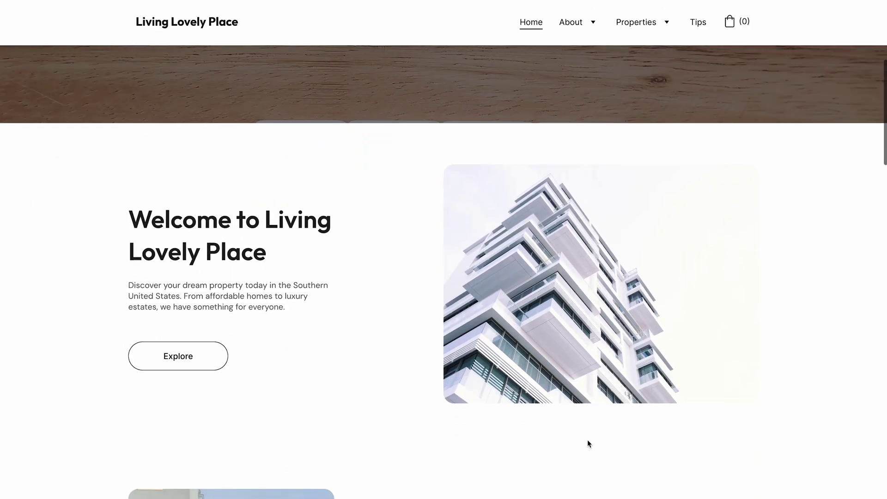
scroll(588, 442, "down", 7)
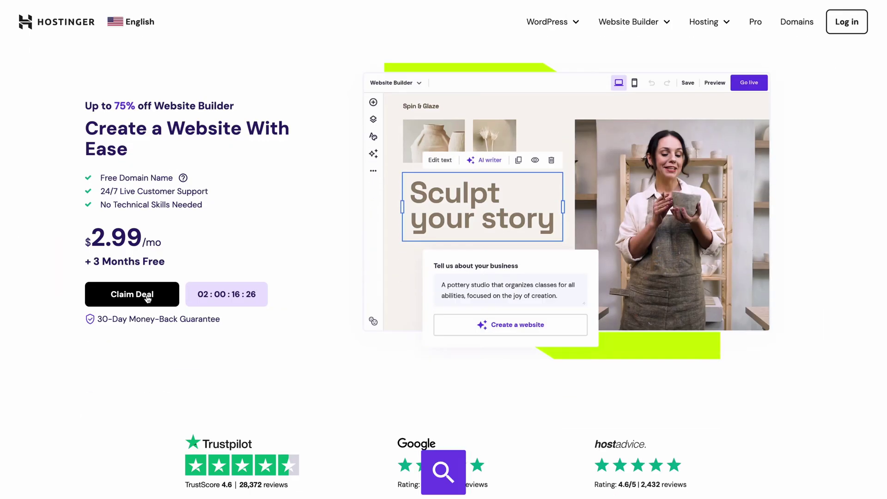
scroll(147, 299, "down", 10)
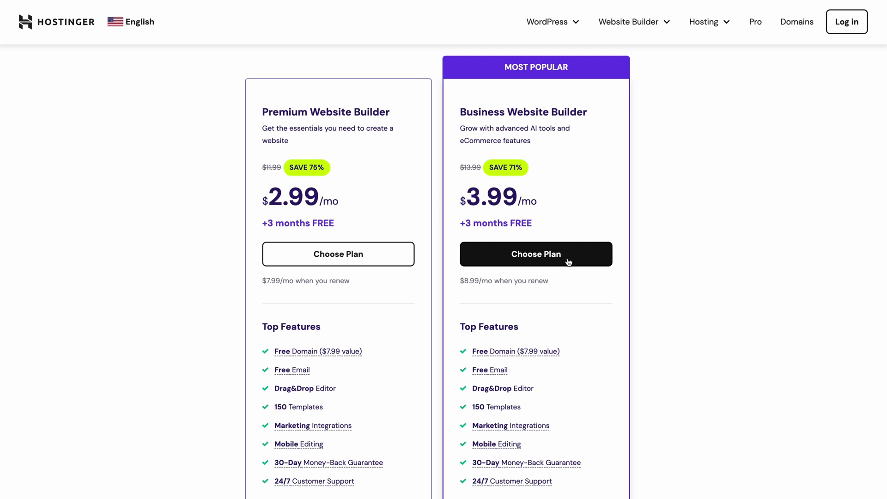
left_click(570, 261)
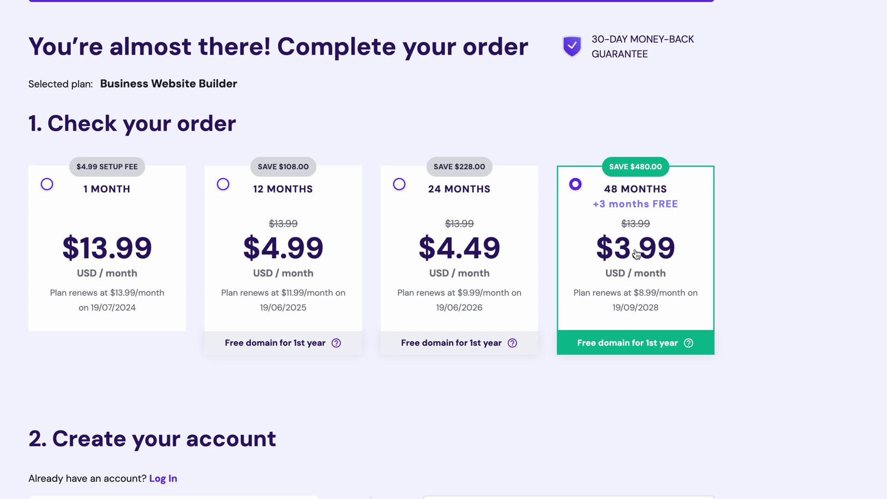
Apply the coupon code WB10 to lower the order total.
scroll(636, 254, "down", 12)
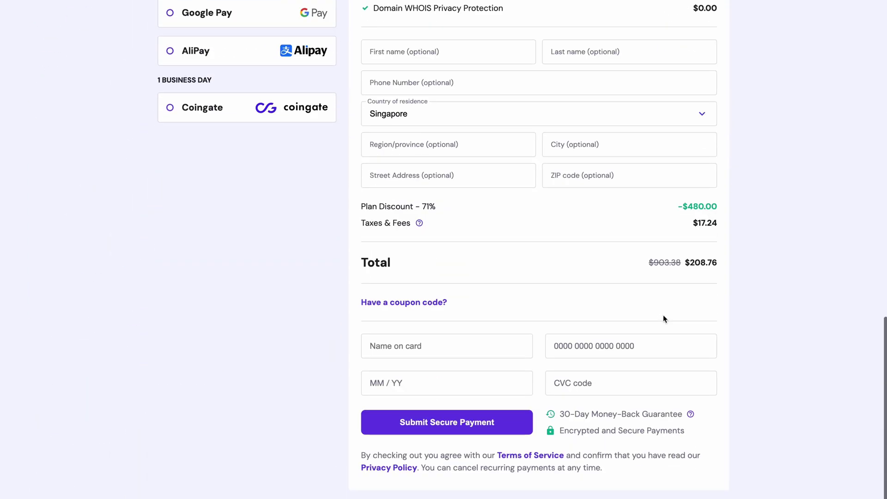
left_click(438, 289)
type("WB")
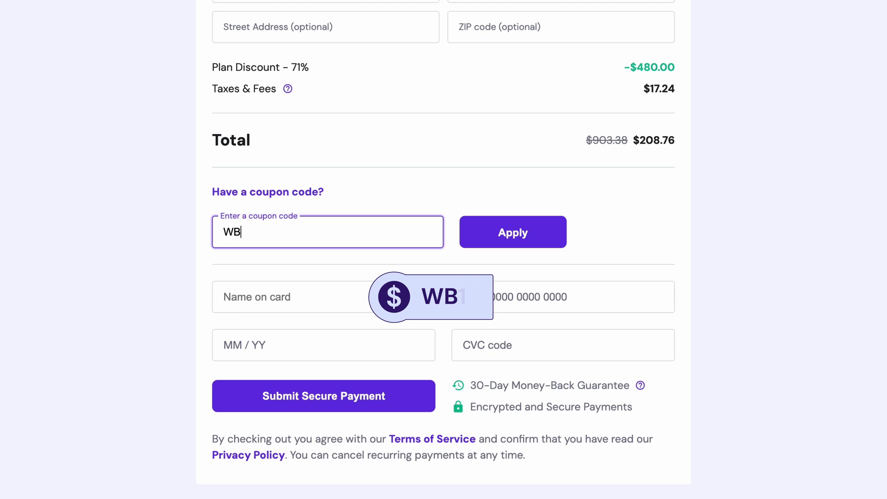
type("10")
left_click(483, 225)
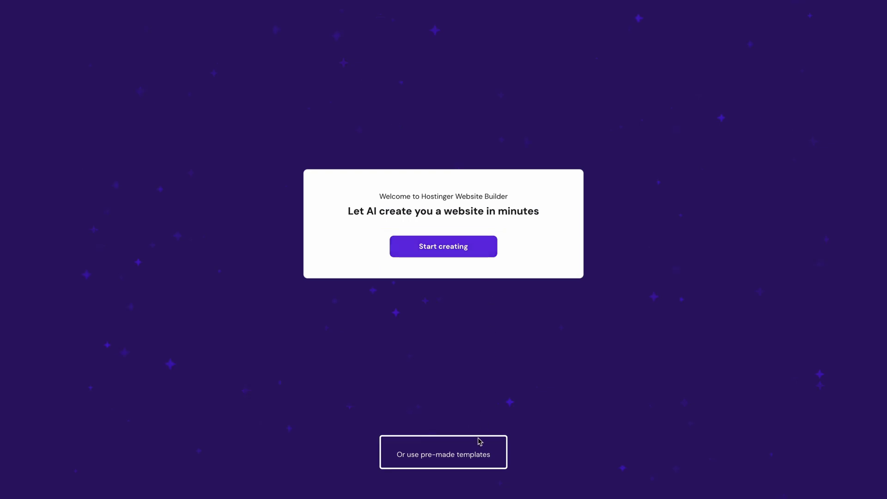
Start the AI site form with brand name Living Lovely Place and type Business showcase.
left_click(475, 453)
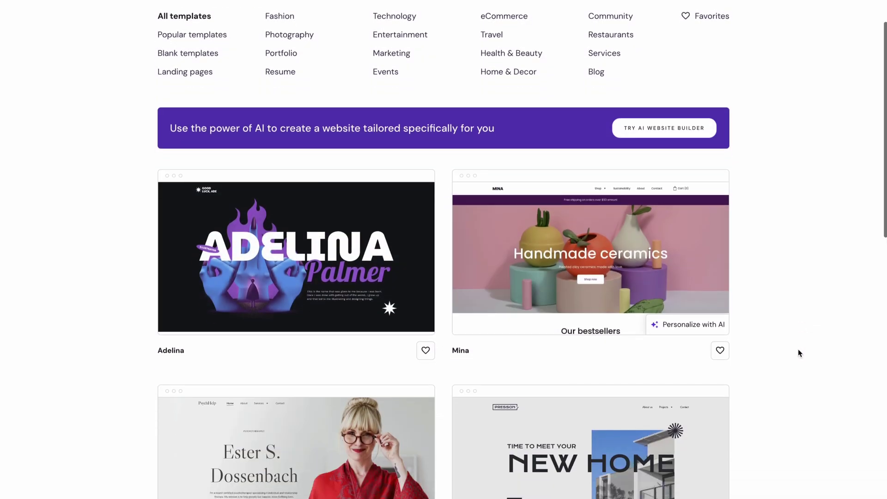
scroll(798, 353, "down", 6)
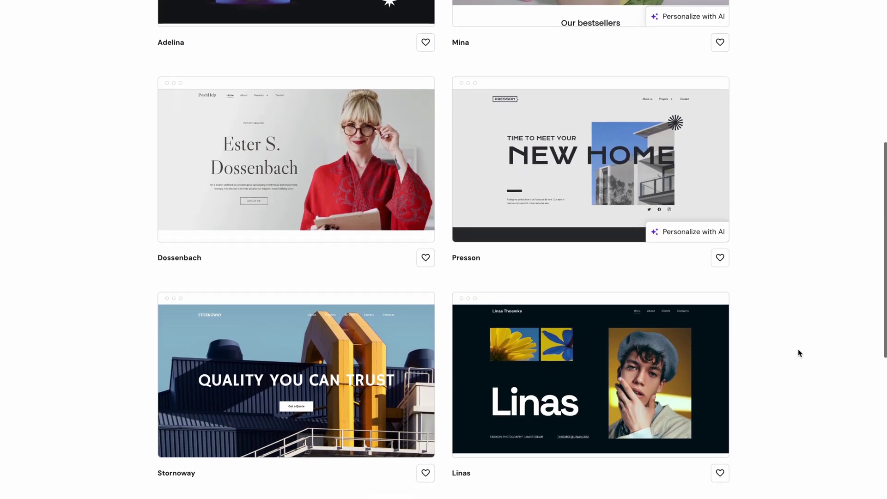
scroll(799, 353, "down", 3)
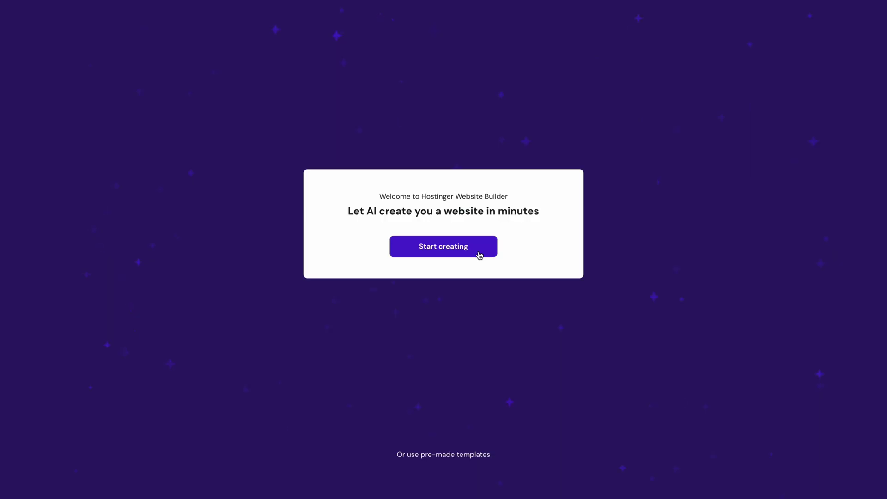
left_click(480, 255)
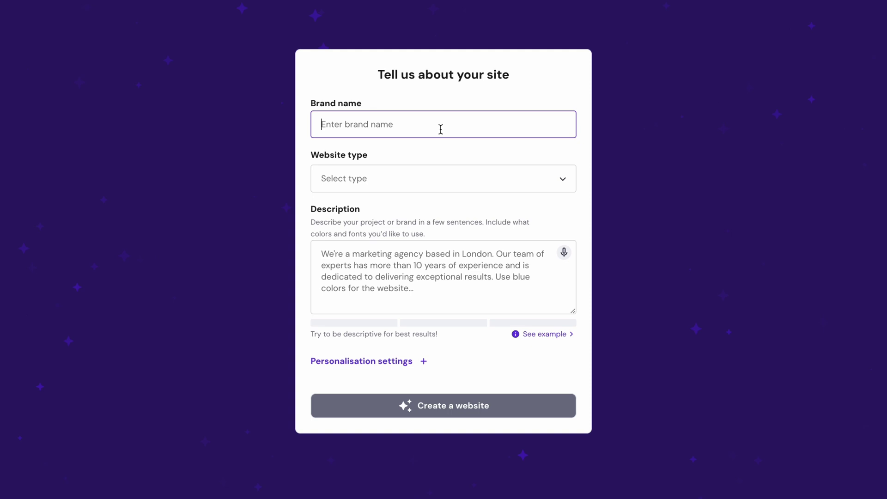
type("Living Lovely Place")
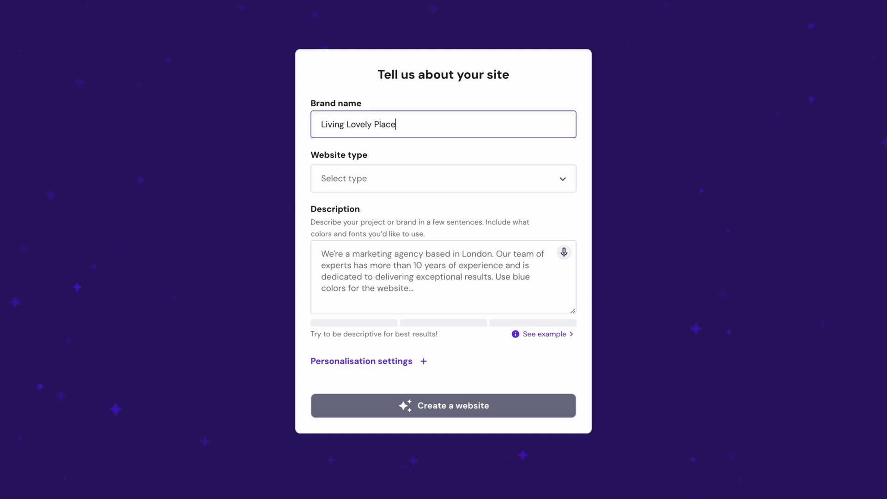
left_click(432, 177)
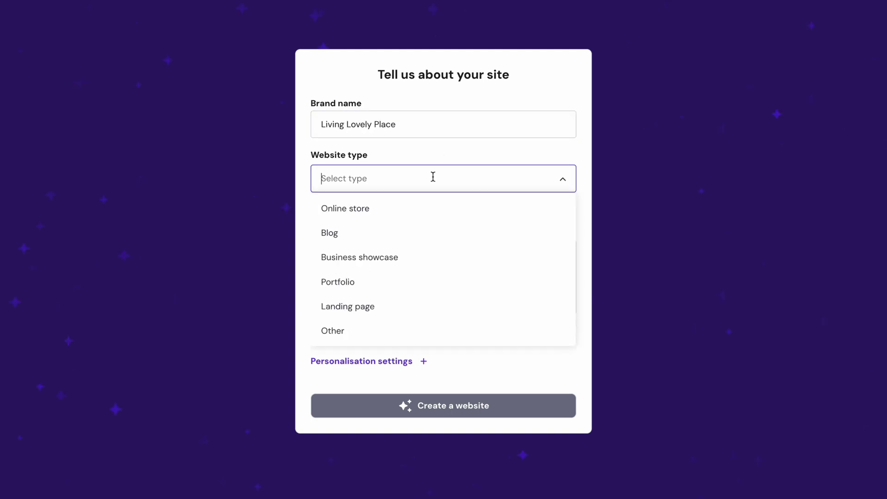
left_click(414, 257)
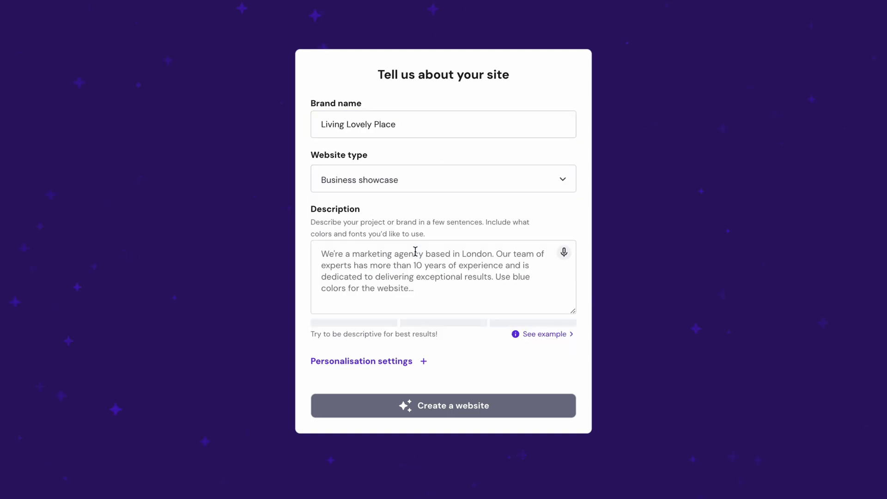
Paste the real-estate site description and keep the colours on Surprise me.
left_click(412, 276)
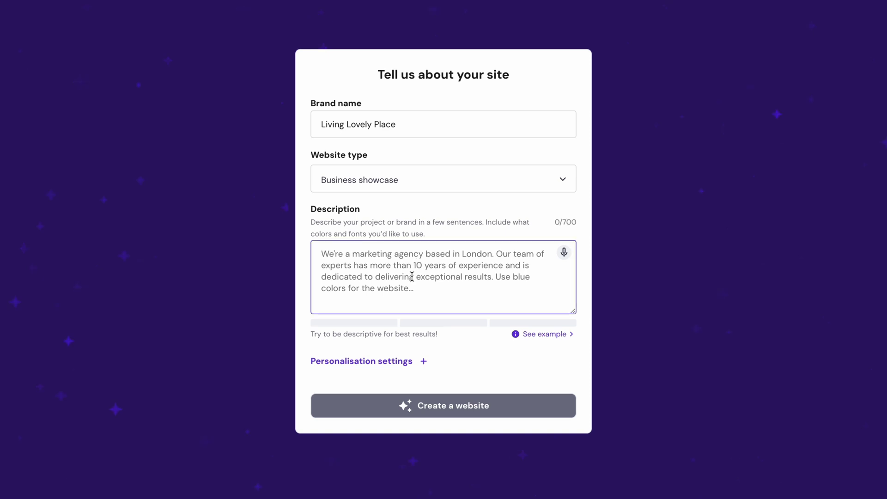
type("I want to create a real estate property sales website. This site will focus on selling various types of homes in the southern United States, from the cheapest to the most expensive. Our goal is to create a platform that makes it easy for users to find, browse, and buy their dream property.")
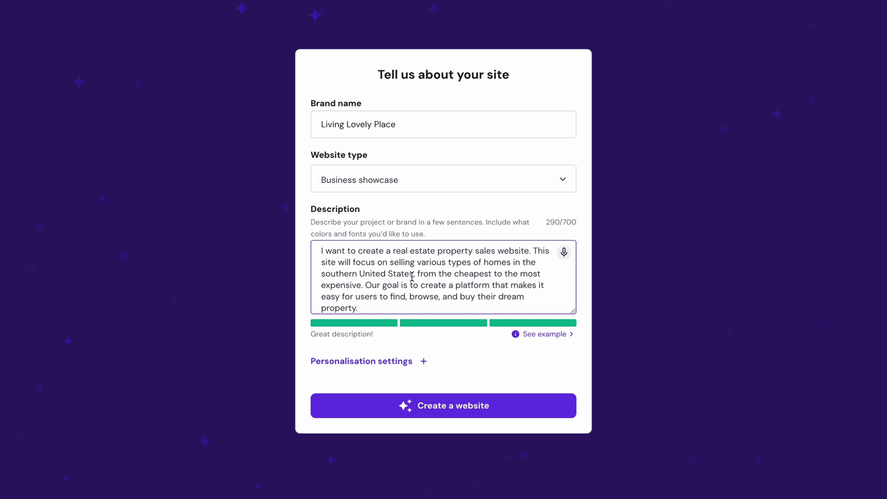
left_click(357, 362)
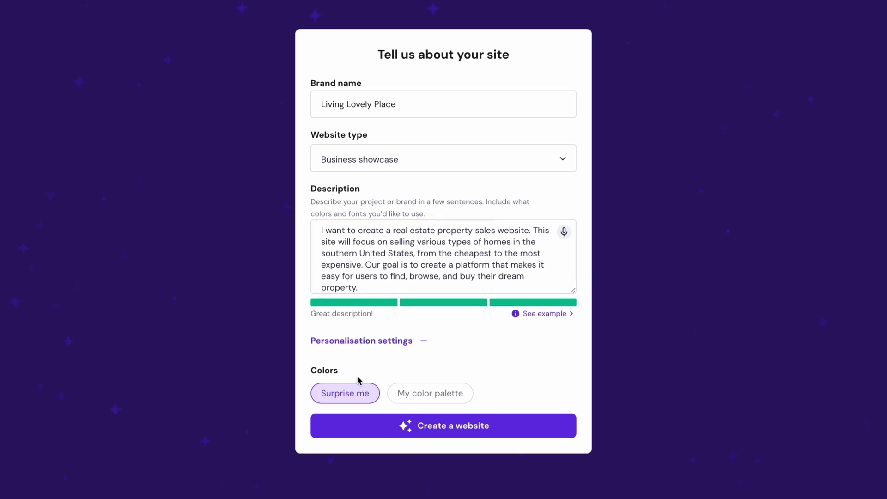
left_click(402, 392)
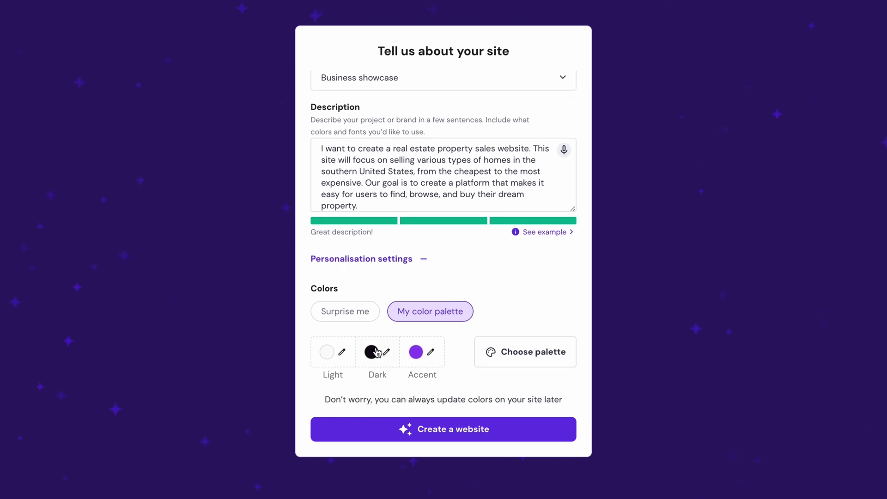
left_click(358, 311)
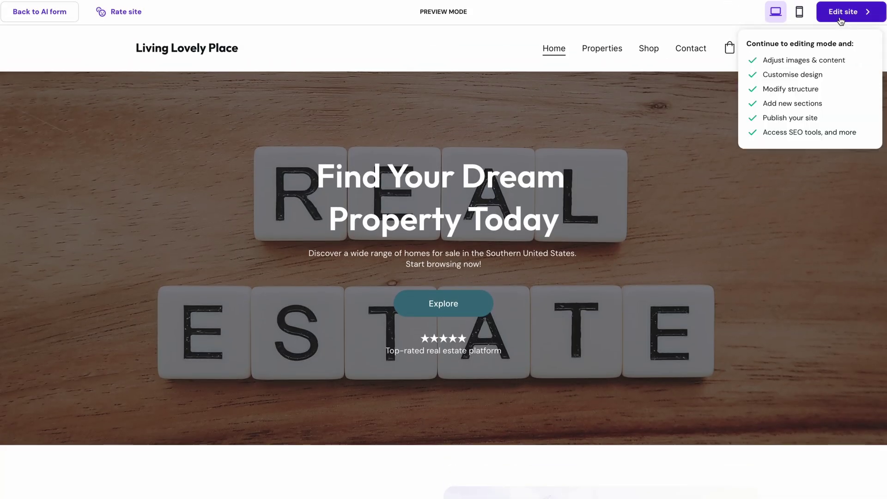
Open the generated site in the editor and scroll through its Welcome, About and Sales sections.
left_click(841, 21)
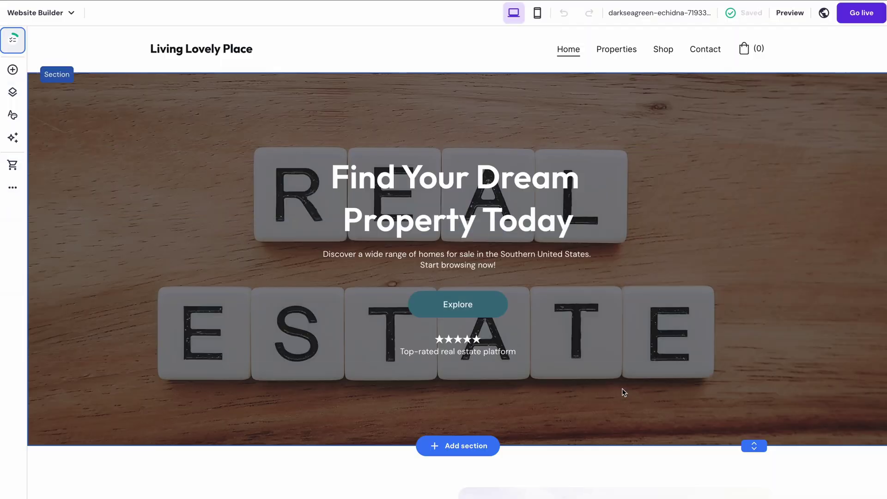
scroll(622, 392, "down", 5)
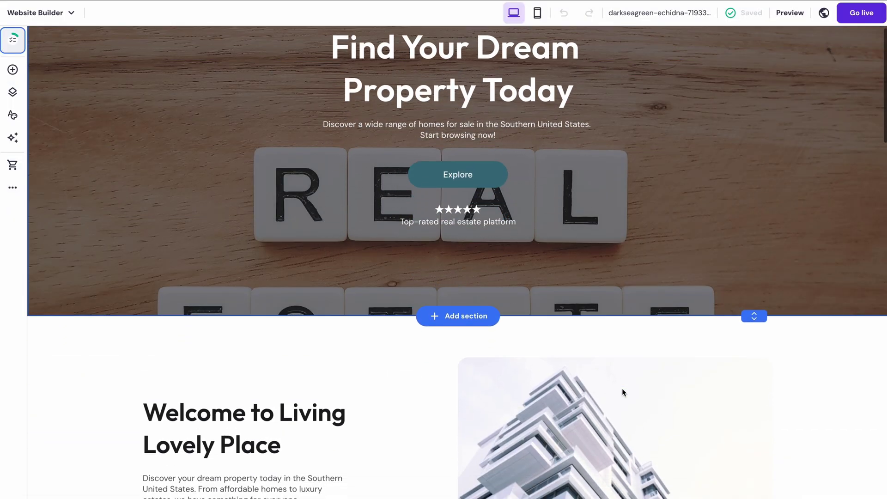
scroll(623, 389, "down", 8)
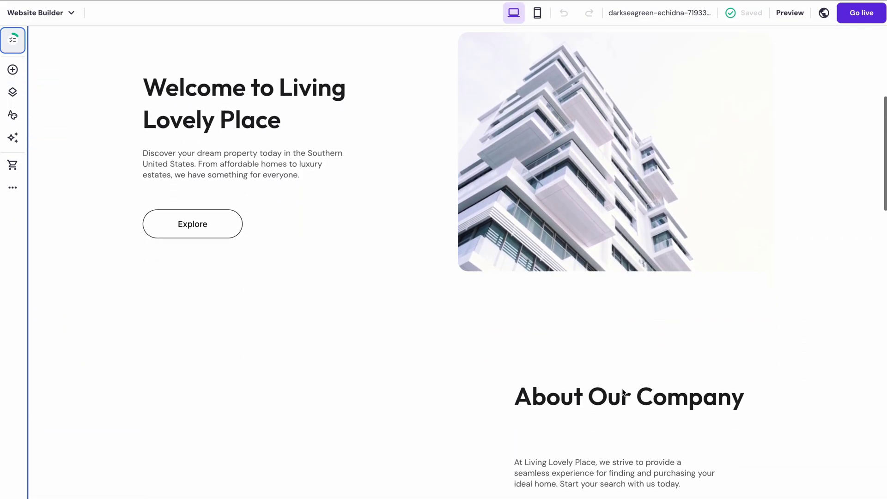
scroll(622, 392, "down", 5)
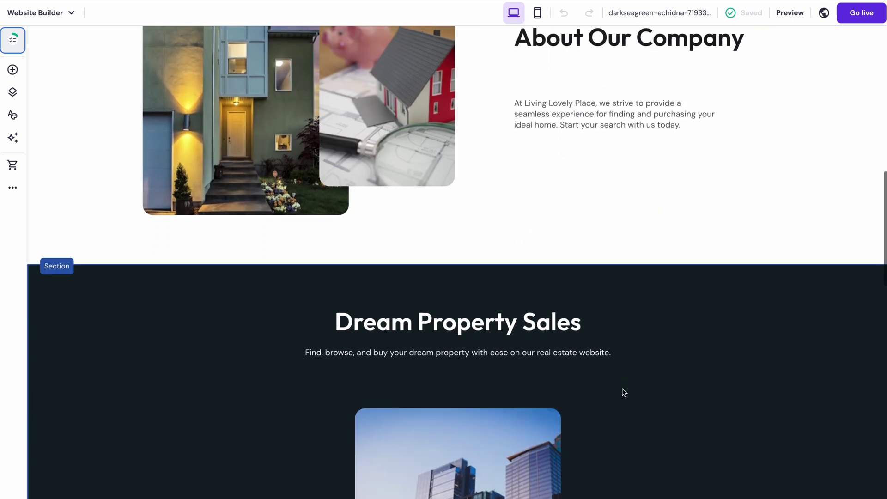
scroll(622, 392, "up", 17)
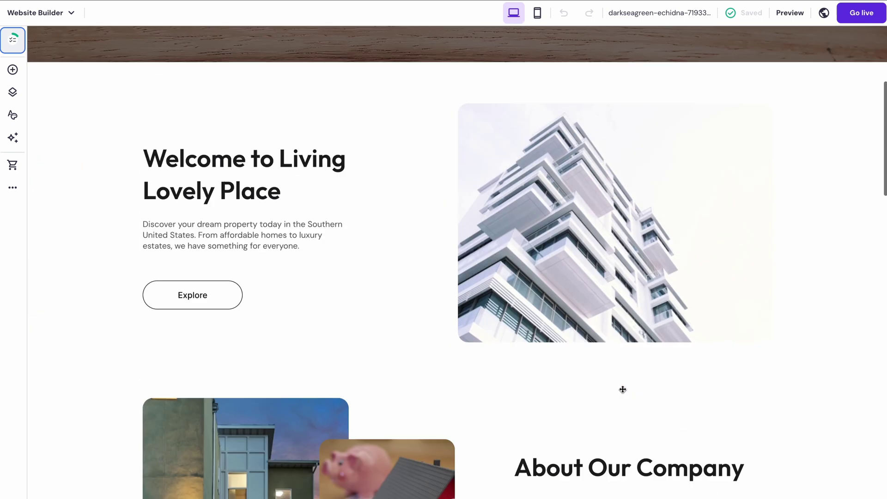
scroll(623, 390, "up", 2)
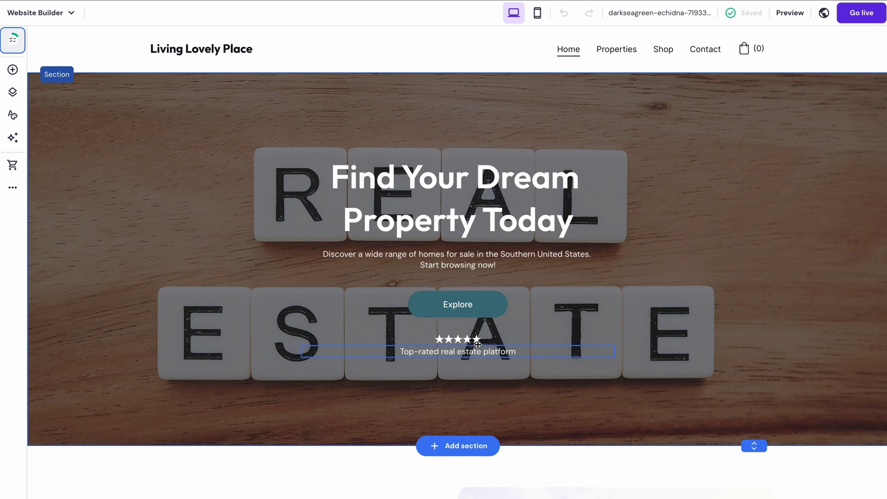
Generate a new Listings page from a pasted New Hampshire home rentals and purchases description.
left_click(14, 94)
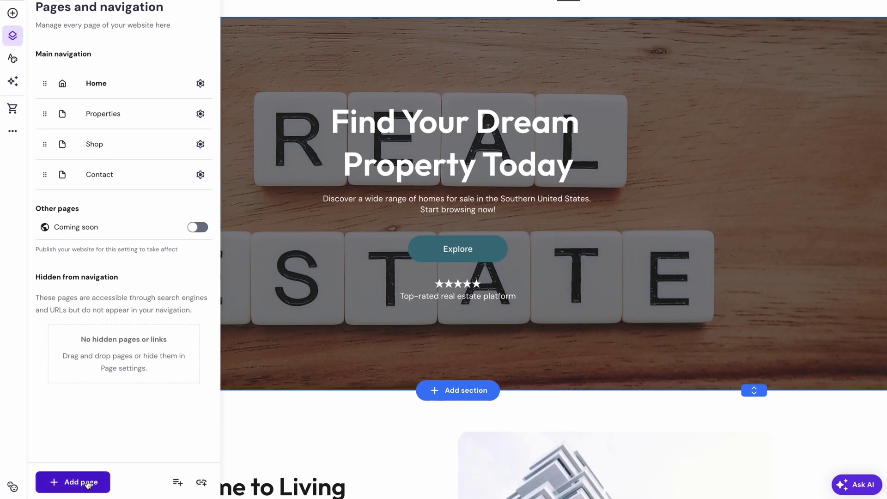
left_click(87, 482)
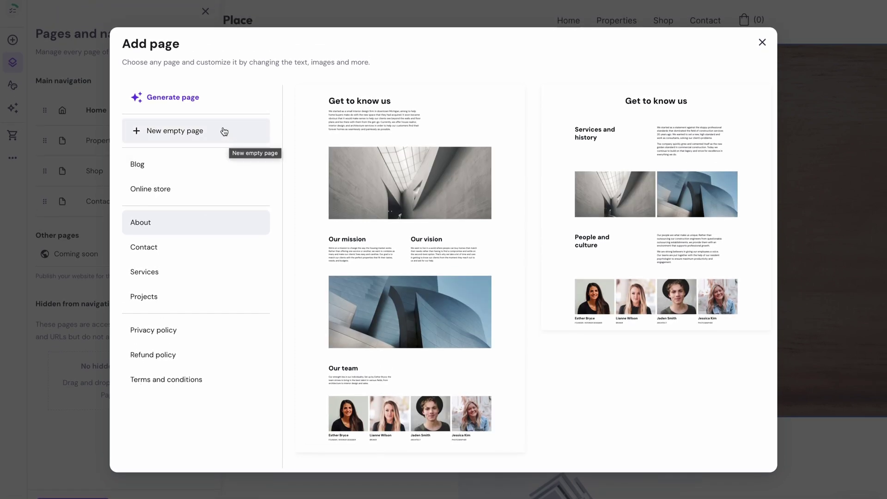
left_click(215, 106)
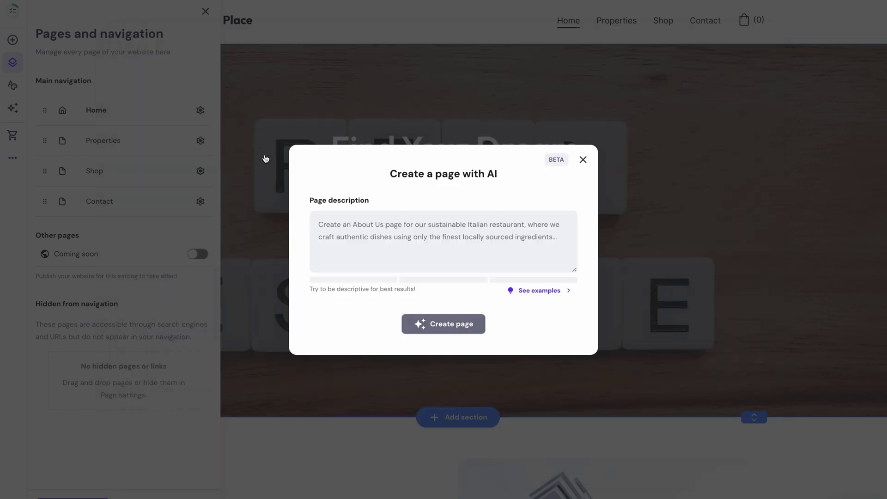
left_click(340, 229)
type("Create a page for home property listings in New Hampshire with a variety of rental and purchase options and detailed home specifications.")
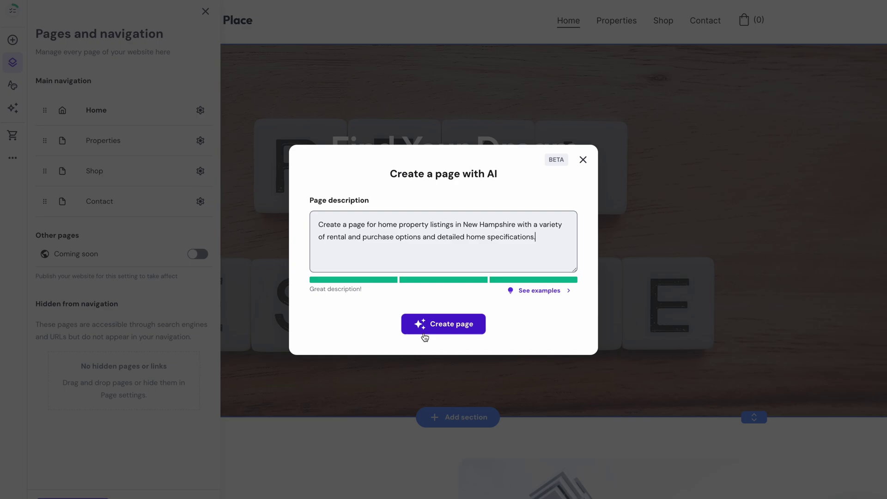
left_click(424, 336)
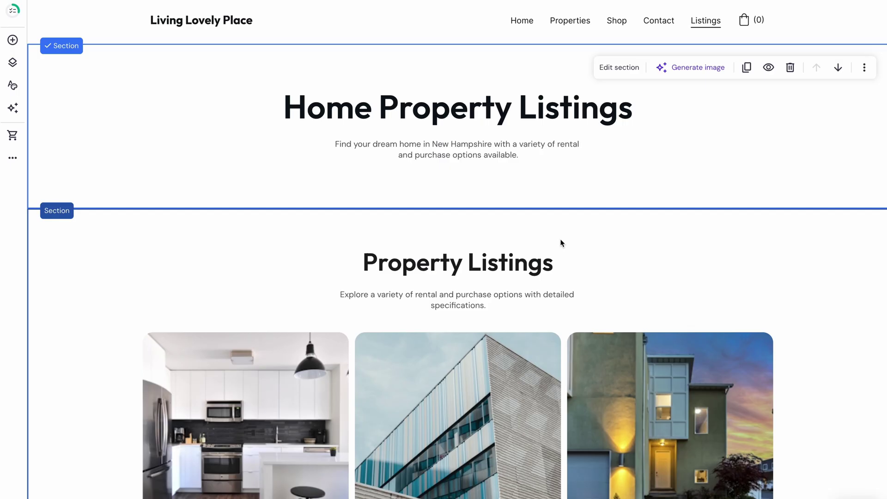
scroll(562, 243, "down", 5)
left_click(245, 257)
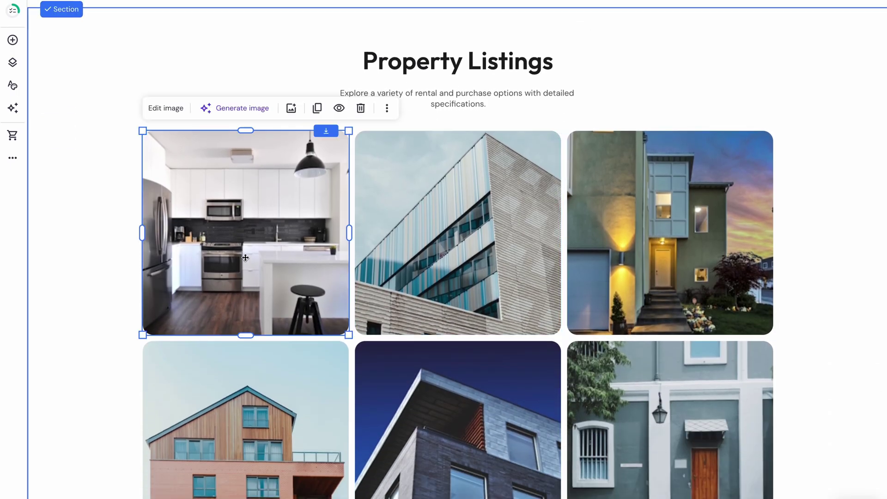
mouse_move(245, 257)
left_mouse_down()
mouse_move(238, 146)
mouse_move(239, 254)
left_mouse_up()
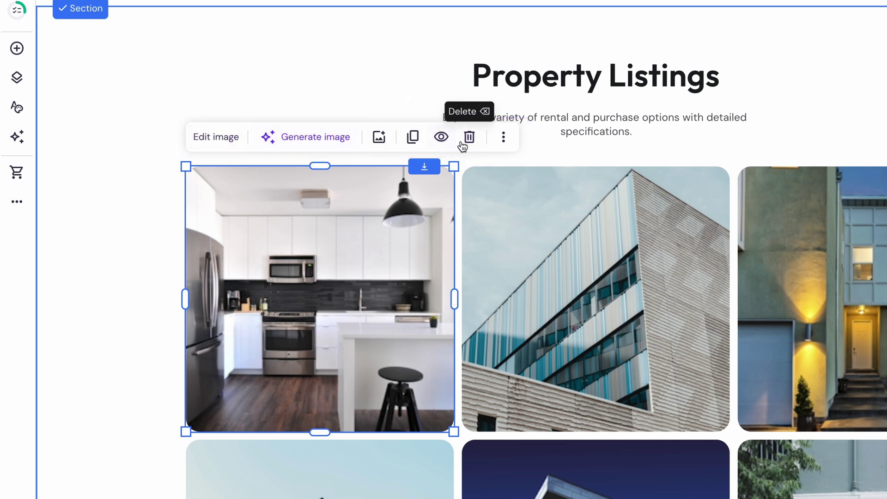
left_click(500, 147)
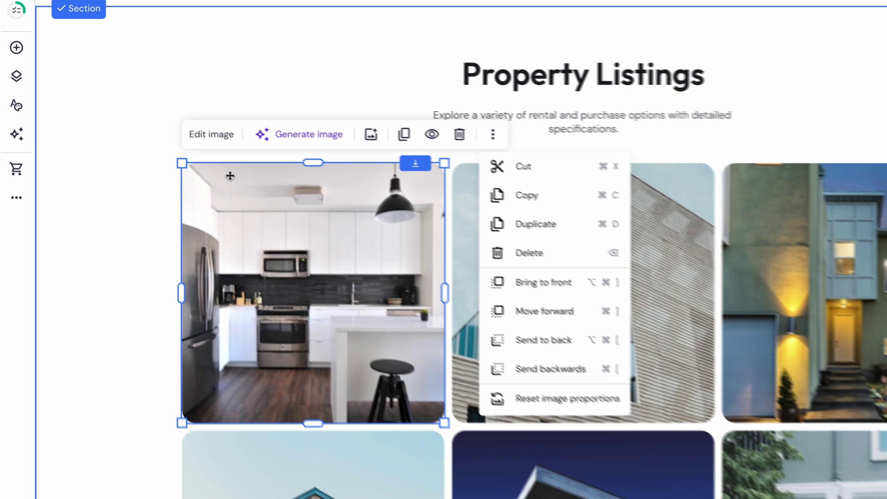
left_click(471, 222)
scroll(471, 222, "up", 1)
scroll(361, 176, "up", 3)
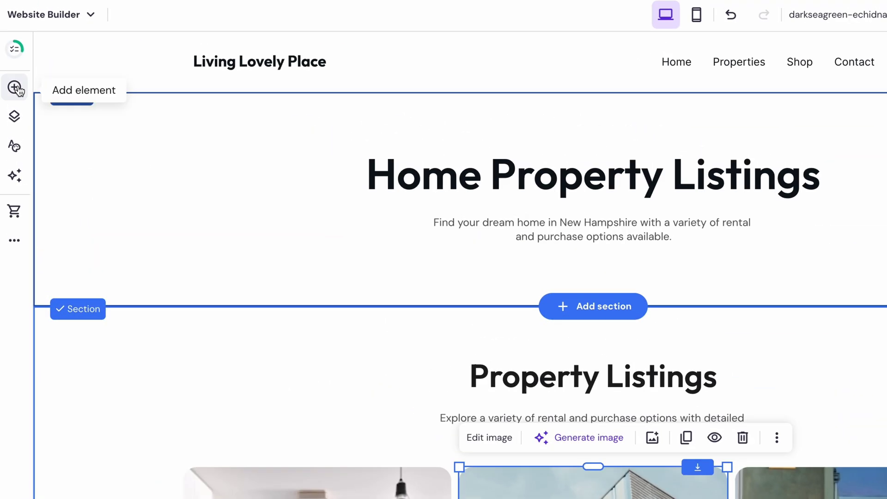
left_click(17, 88)
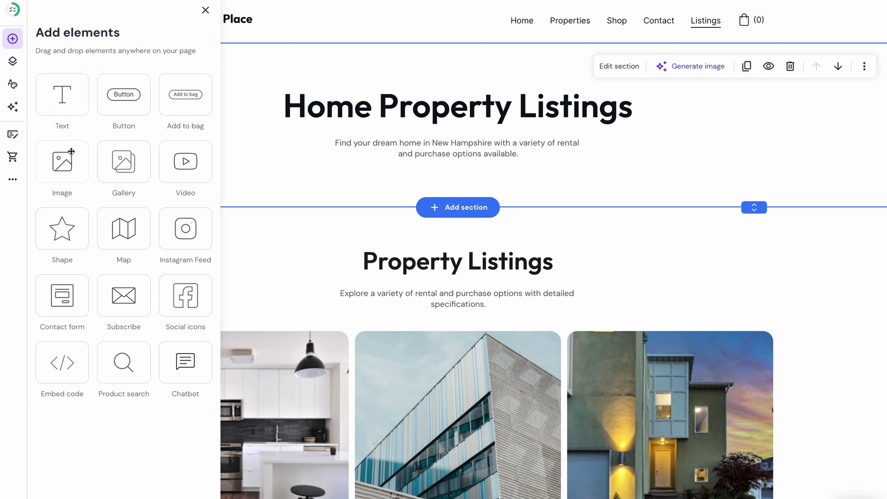
left_click_drag(71, 152, 282, 159)
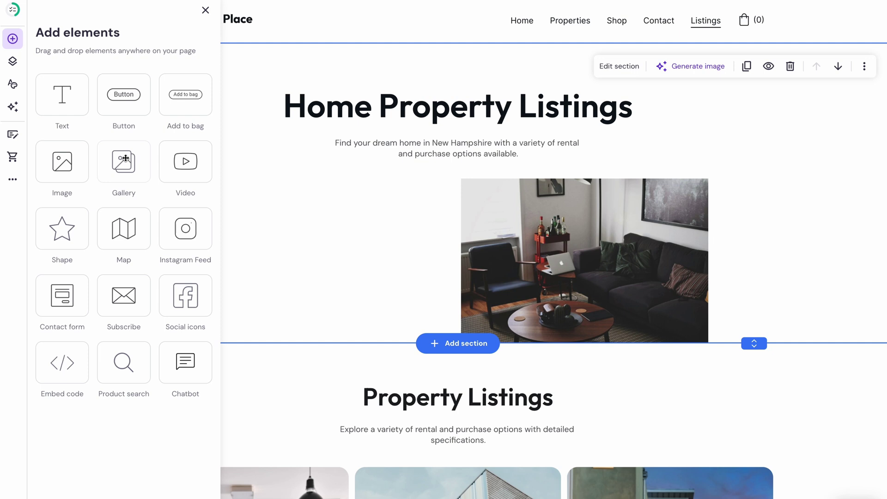
left_click_drag(123, 162, 287, 222)
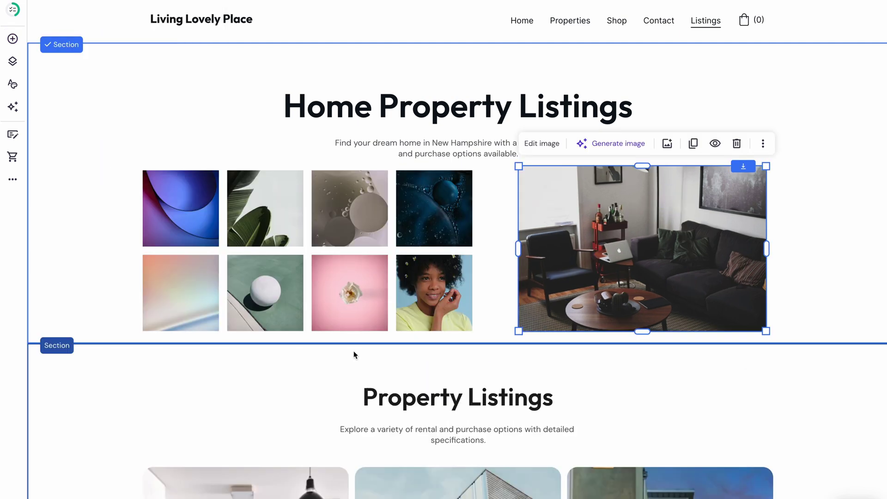
left_click(12, 39)
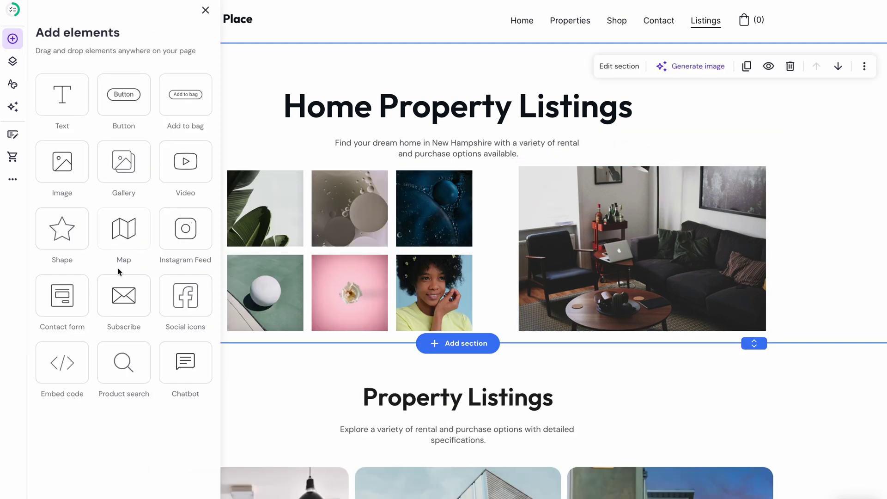
left_click_drag(72, 295, 403, 334)
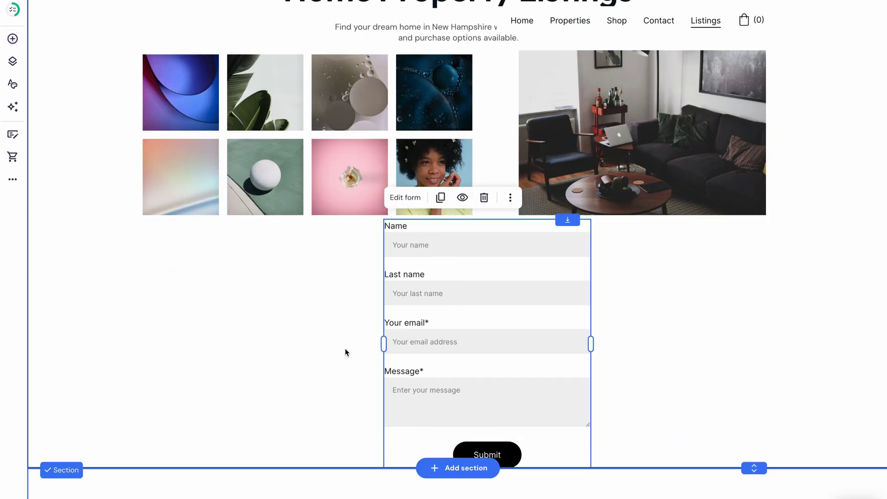
scroll(345, 349, "down", 1)
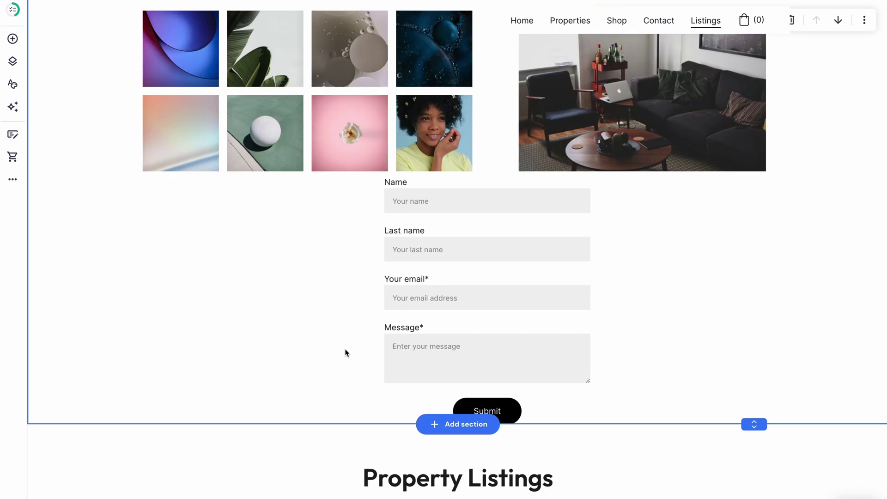
scroll(346, 352, "up", 3)
left_click(323, 277)
key("Delete")
left_click(447, 390)
key("Delete")
left_click(647, 222)
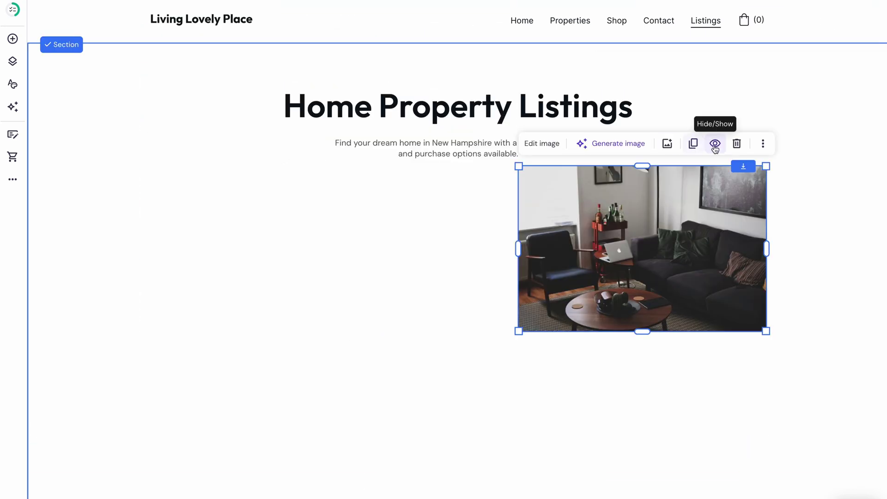
left_click(715, 144)
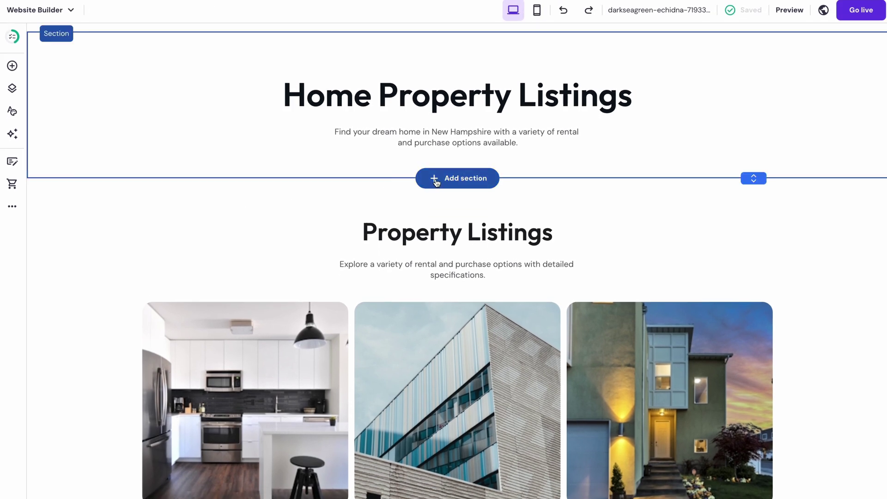
Add a map section using the office layout with text beside a map.
left_click(434, 181)
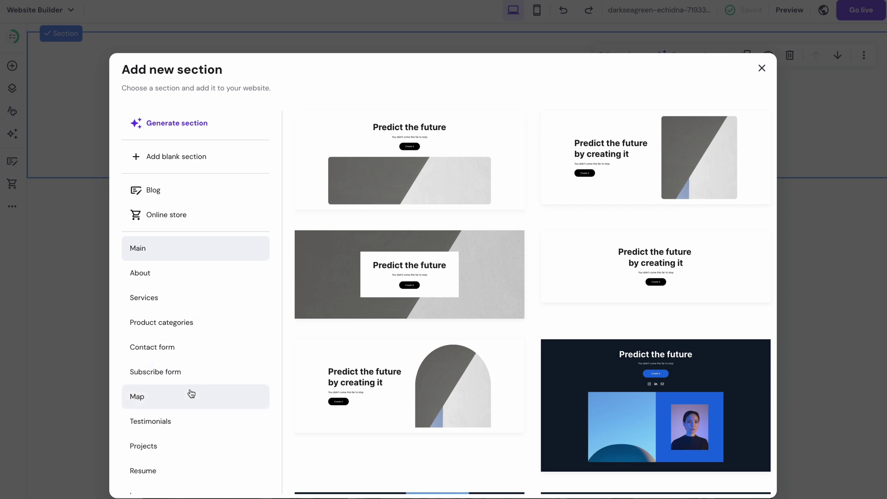
scroll(191, 393, "down", 2)
left_click(183, 307)
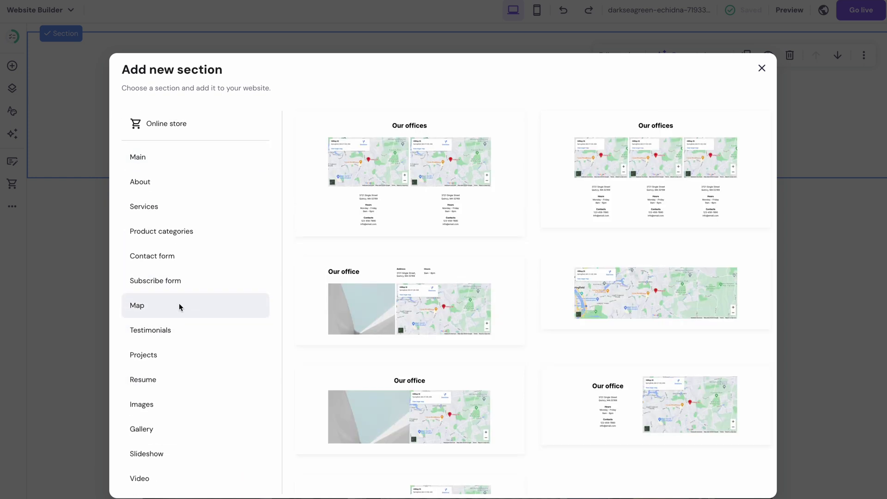
left_click(582, 424)
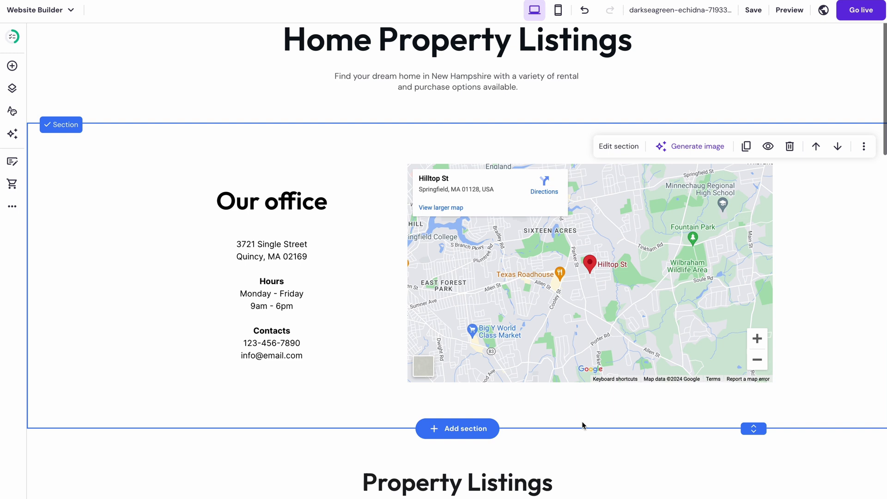
Set the map's address to New Hampshire.
left_click(624, 269)
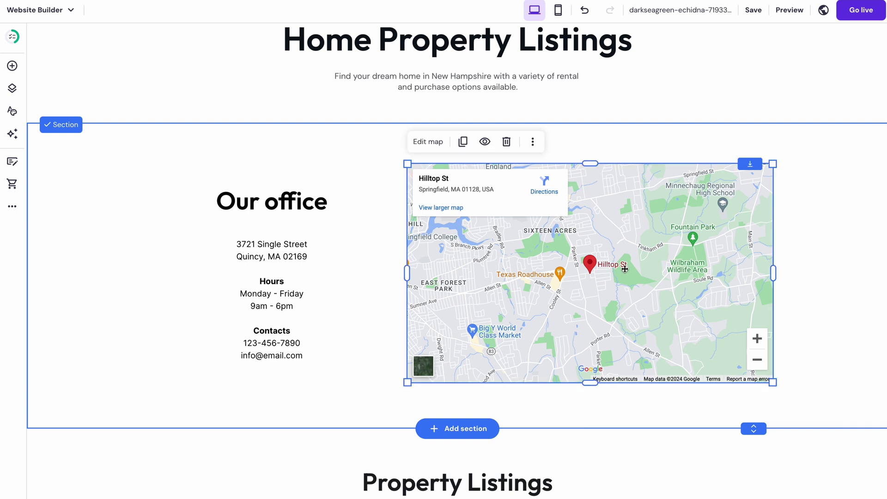
left_click(434, 146)
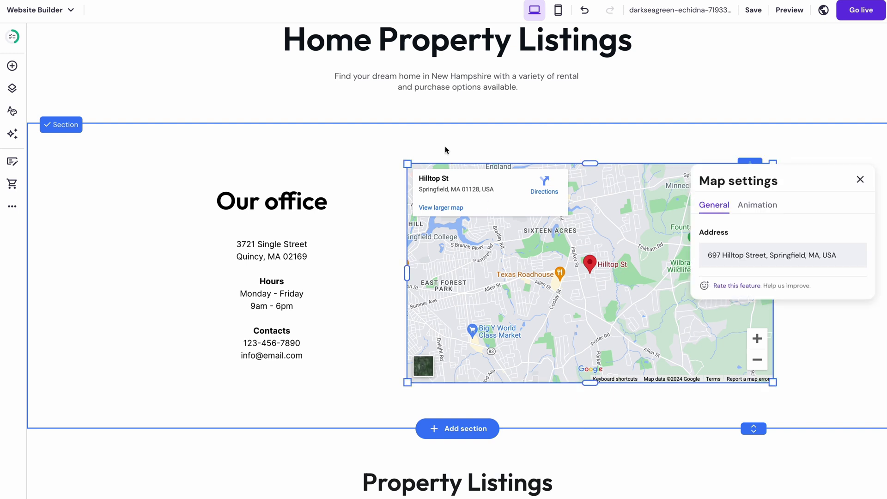
left_click(712, 257)
key("ctrl+a")
type("New Hampshire")
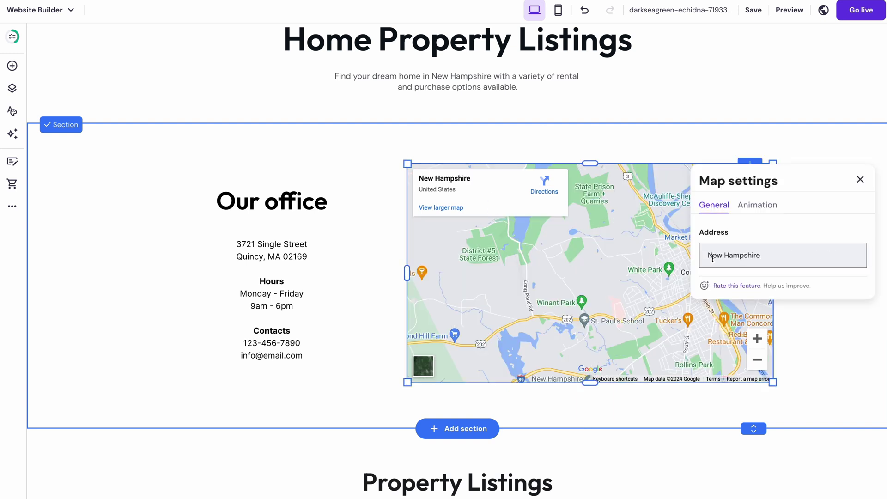
left_click(638, 283)
left_click(11, 91)
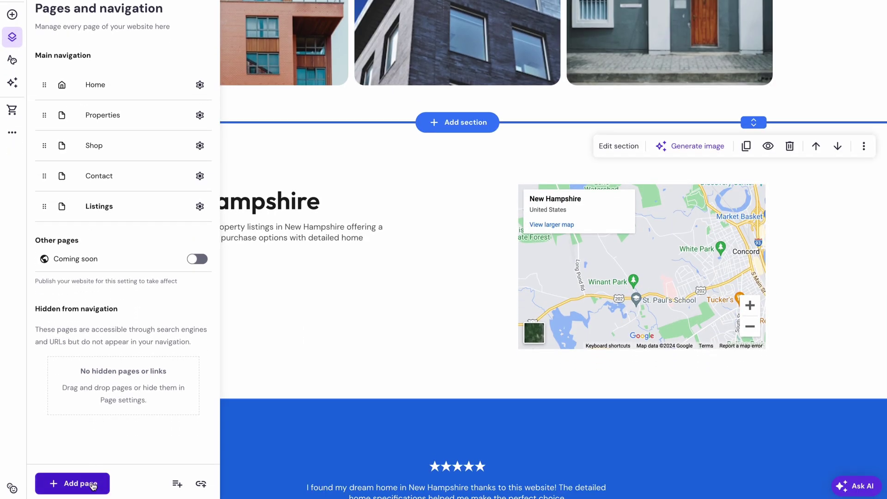
Add About and Contact template pages and move them to second and third in the navigation.
left_click(83, 483)
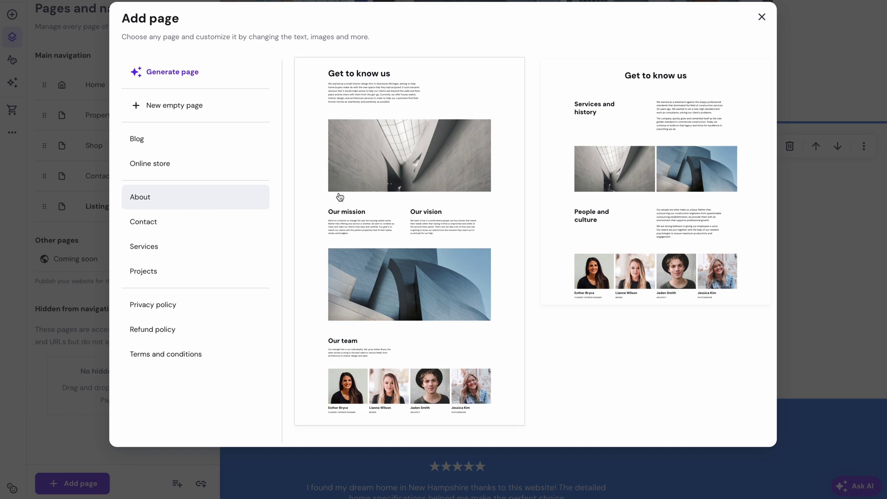
left_click(510, 197)
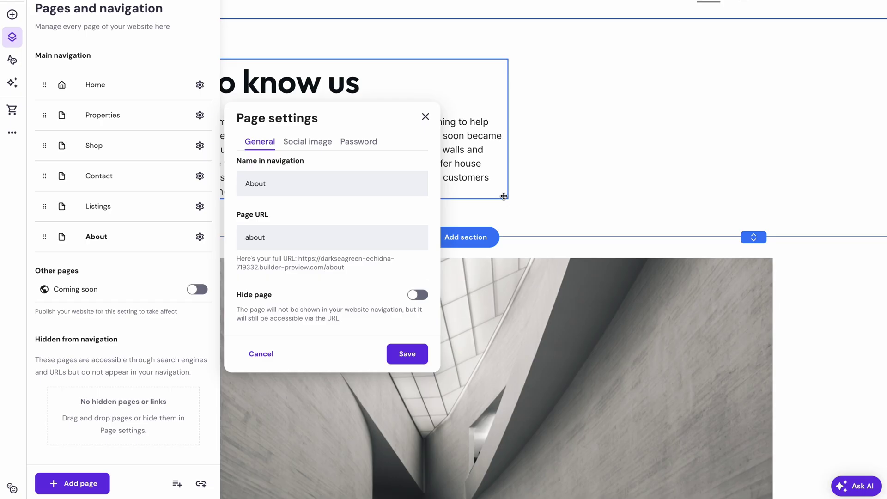
left_click(414, 354)
left_click(83, 483)
left_click(175, 221)
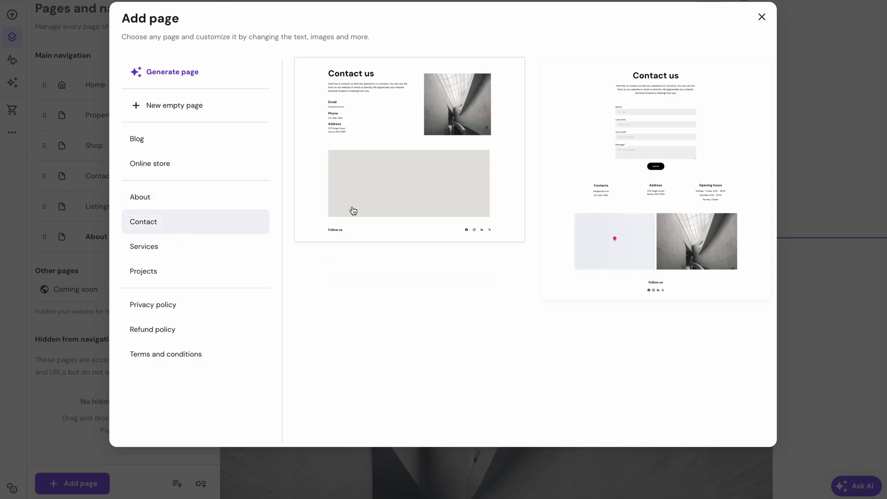
left_click(351, 209)
left_click_drag(61, 235, 45, 115)
left_click_drag(44, 267, 46, 143)
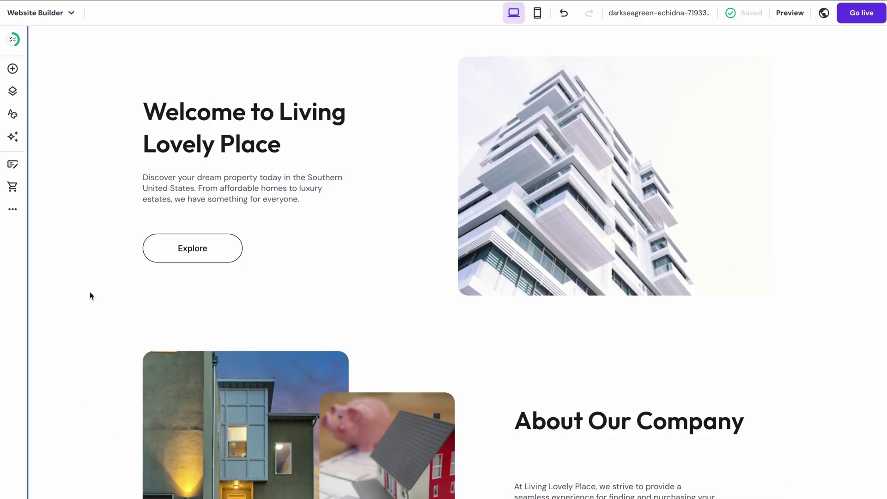
Drag a new Button element below the About Our Company text and open its settings.
left_click(12, 69)
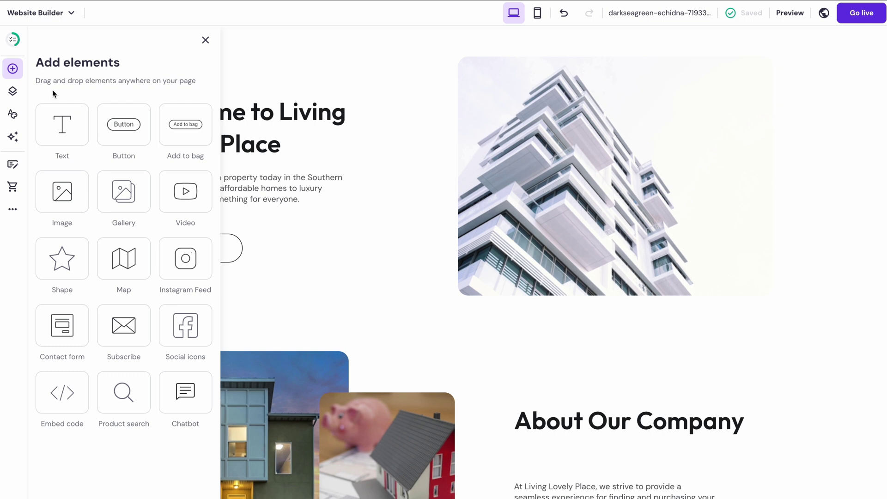
left_click_drag(102, 126, 265, 302)
left_click_drag(265, 249, 594, 479)
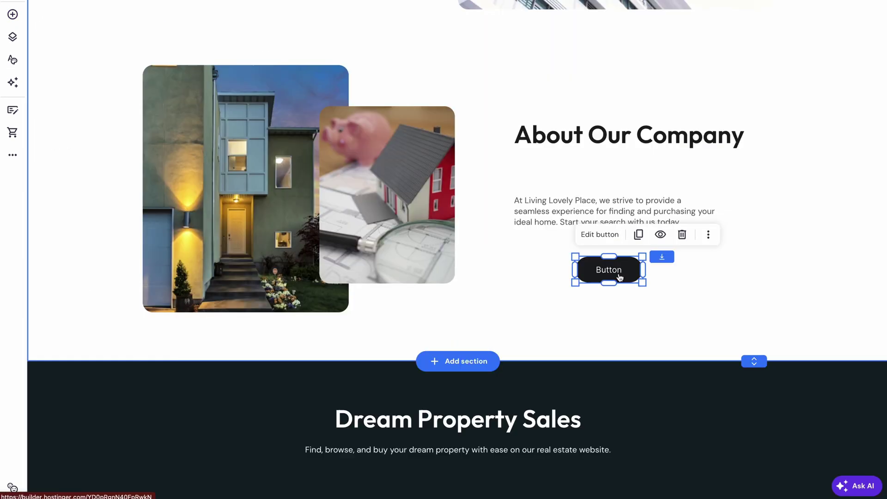
left_click(612, 241)
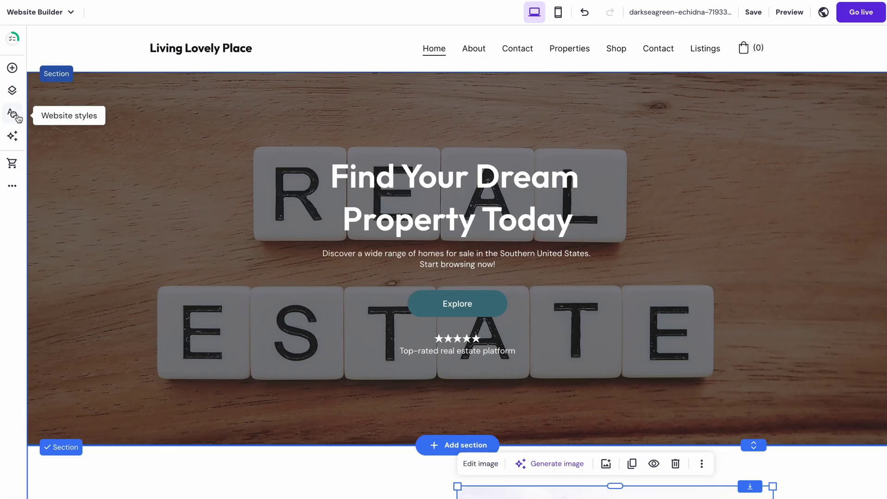
Replace the teal #3A6F7F site colour with the bright blue #013BE8 everywhere.
left_click(15, 117)
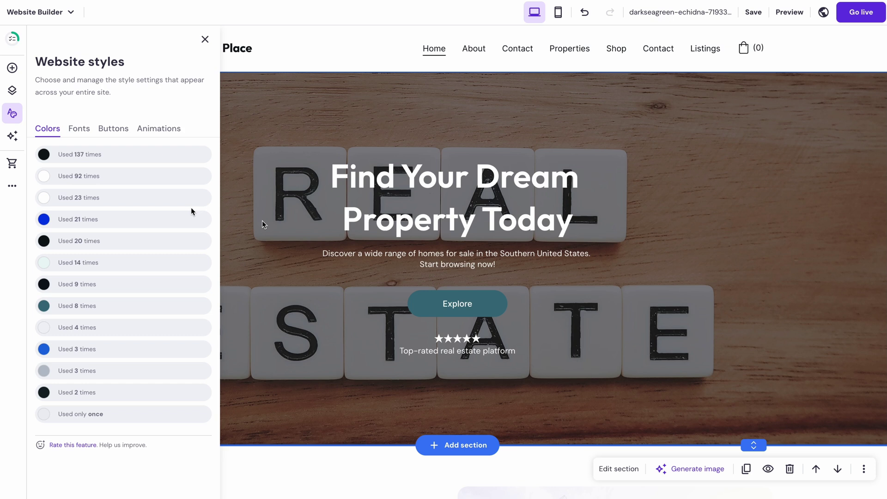
mouse_move(154, 222)
left_click(186, 306)
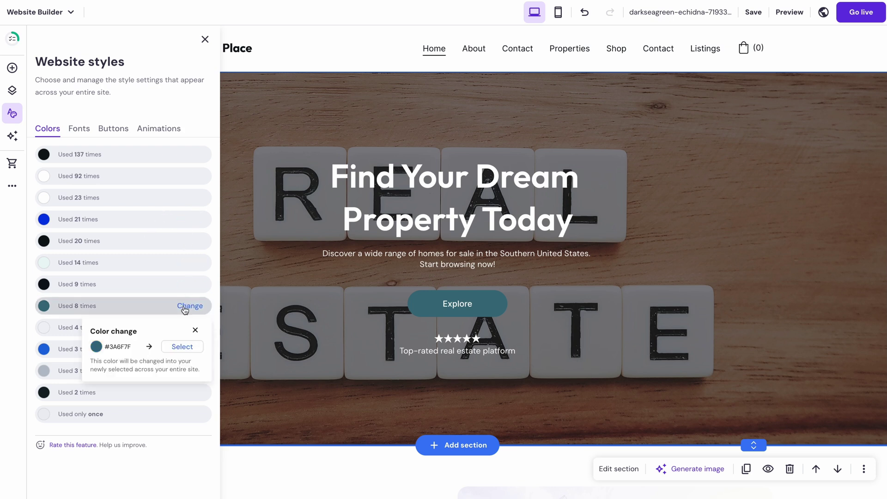
left_click(182, 347)
left_click(167, 373)
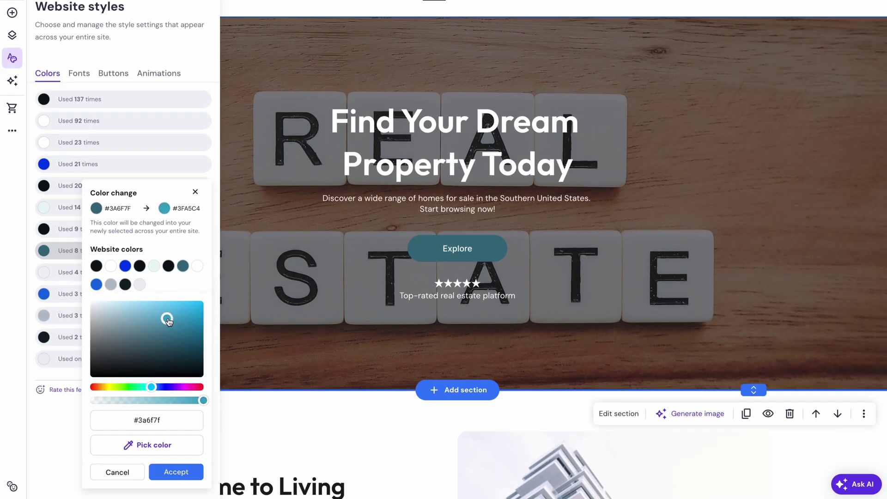
left_click(125, 266)
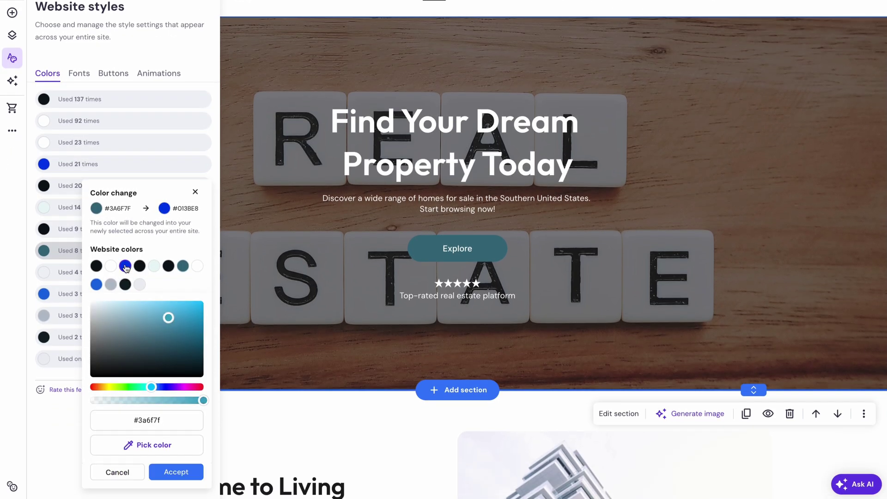
left_click(176, 472)
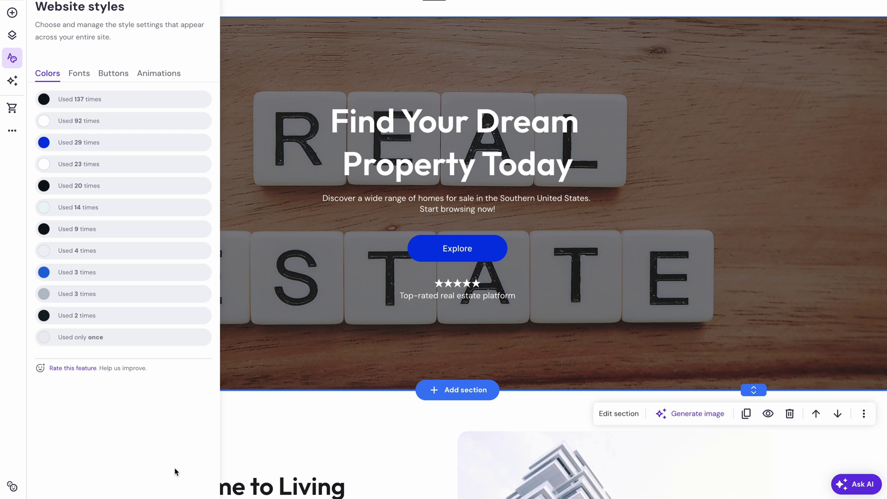
Review the site fonts and text styles: Outfit headings and Inter paragraphs.
left_click(79, 73)
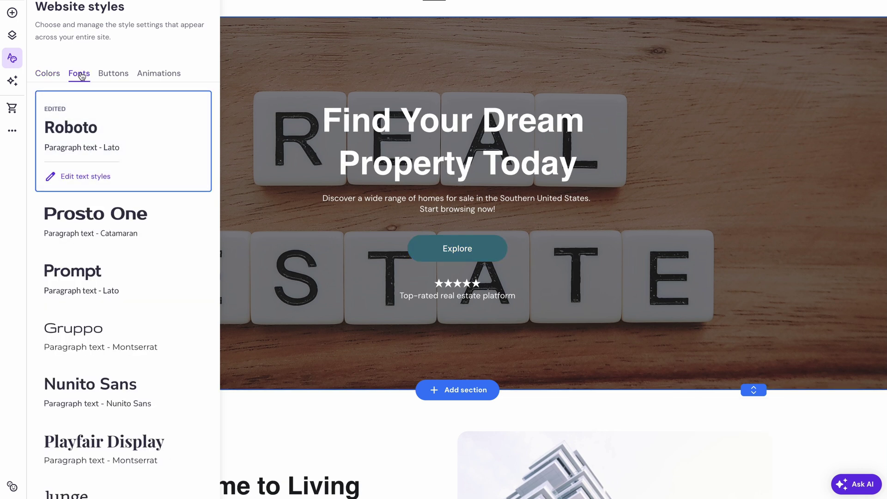
scroll(121, 179, "down", 5)
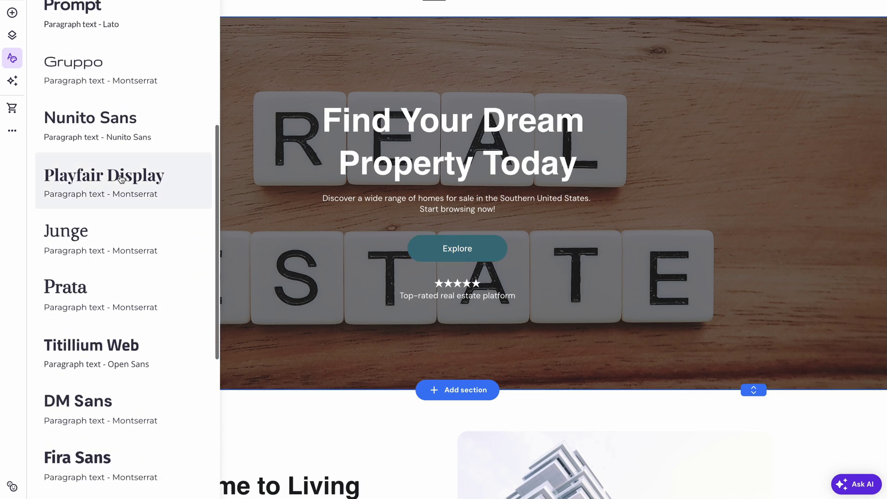
scroll(121, 178, "up", 2)
scroll(121, 178, "up", 3)
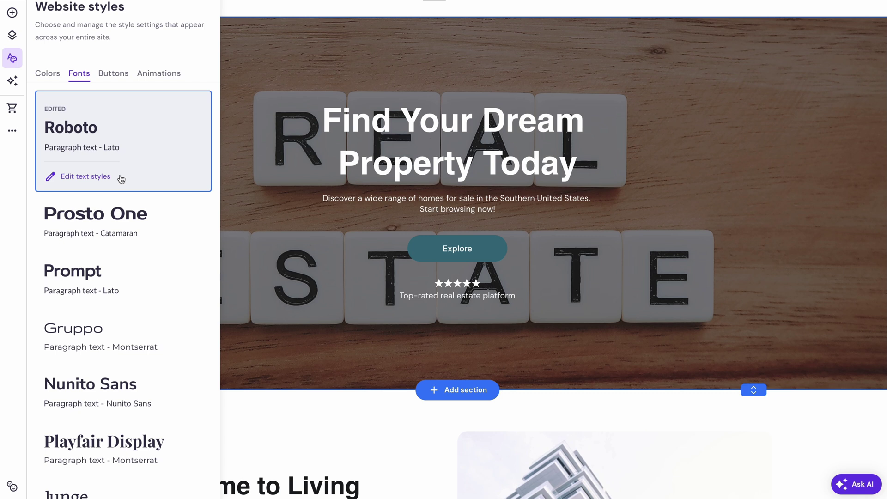
left_click(121, 179)
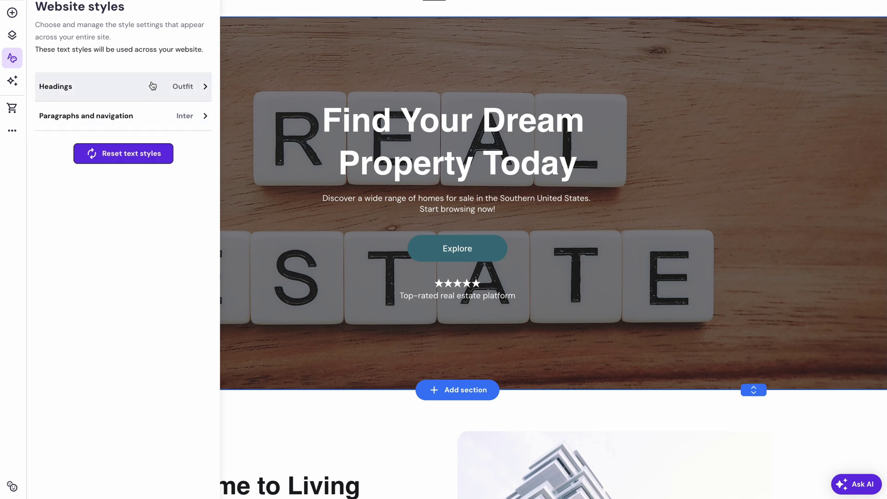
scroll(154, 121, "up", 1)
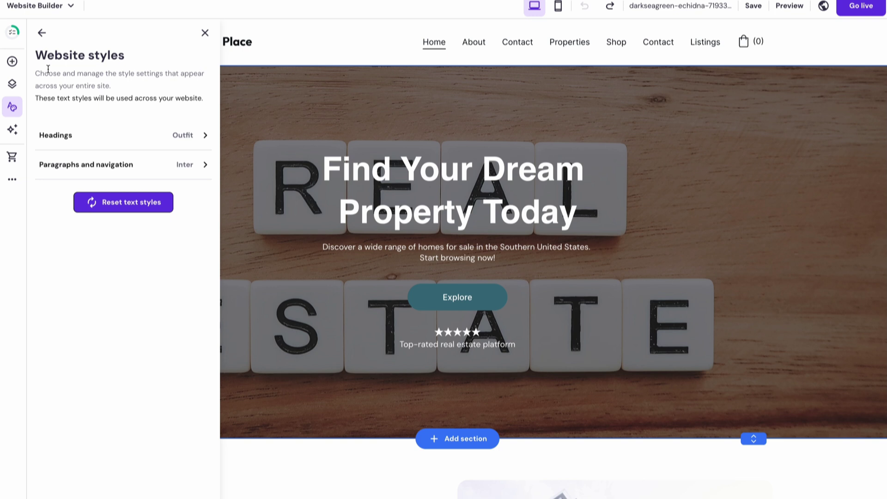
left_click(41, 40)
Try the Scale animation, then settle on Slide for the whole site.
left_click(125, 132)
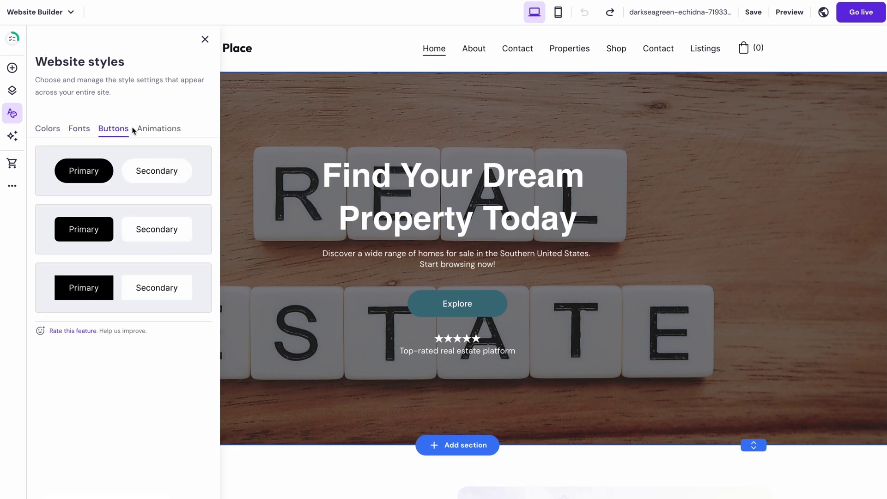
left_click(158, 132)
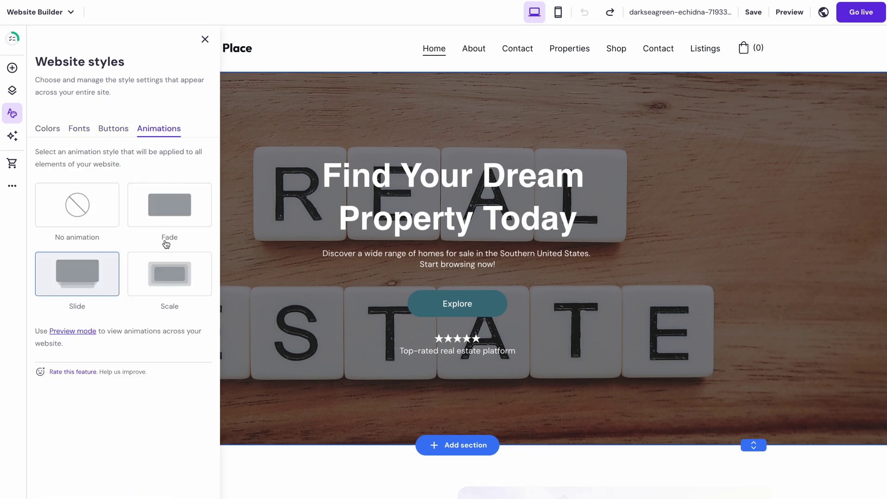
left_click(157, 276)
left_click(115, 279)
In mobile view, nudge the hero heading up by a few pixels.
left_click(557, 14)
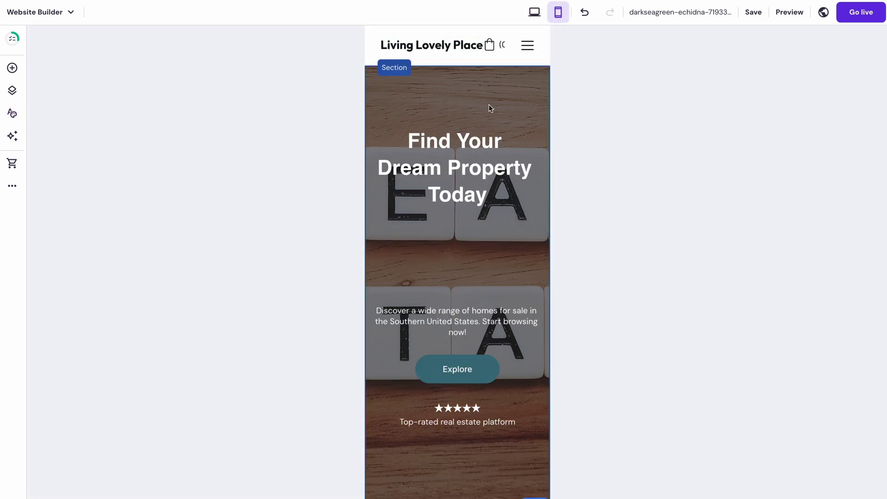
left_click(471, 145)
scroll(470, 147, "down", 1)
scroll(470, 147, "down", 1)
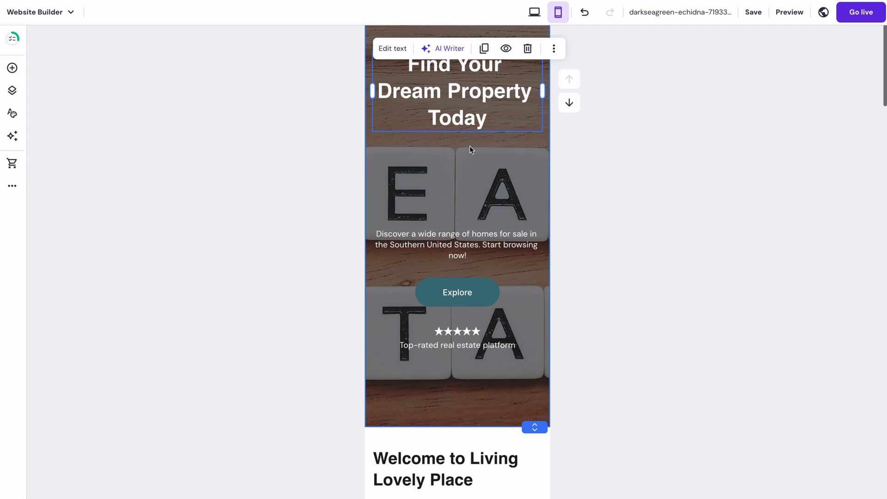
scroll(471, 147, "up", 2)
mouse_move(470, 147)
left_mouse_down()
mouse_move(470, 119)
mouse_move(470, 143)
left_mouse_up()
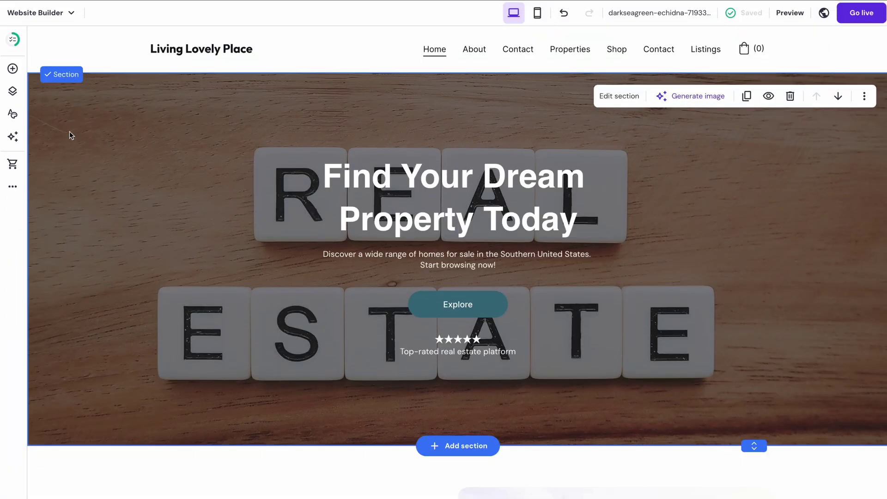
Add a new Blog page to the site from the page templates.
left_click(13, 91)
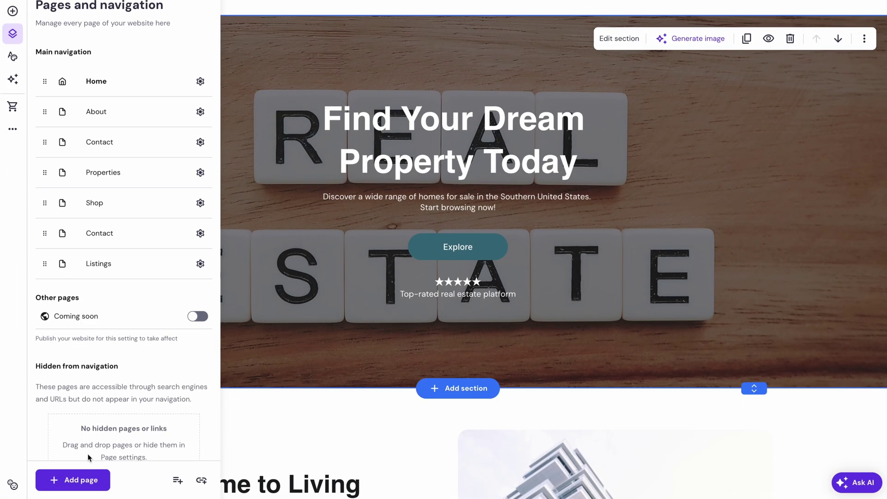
left_click(85, 479)
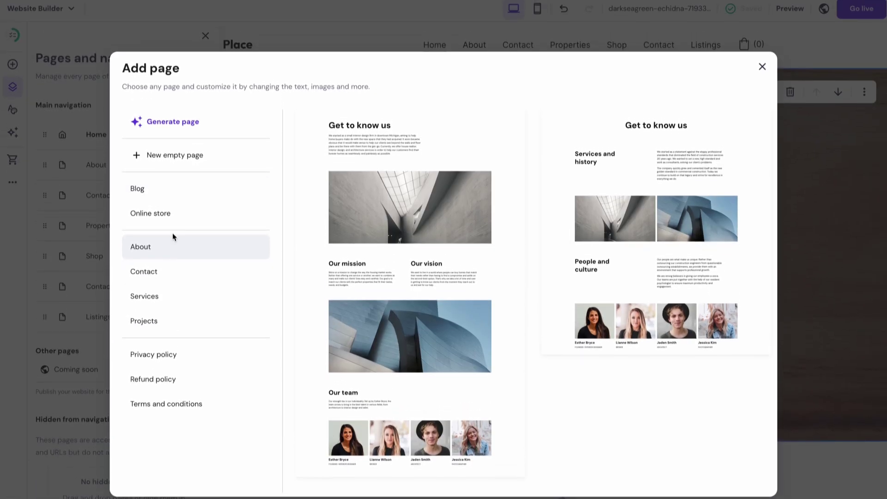
left_click(193, 138)
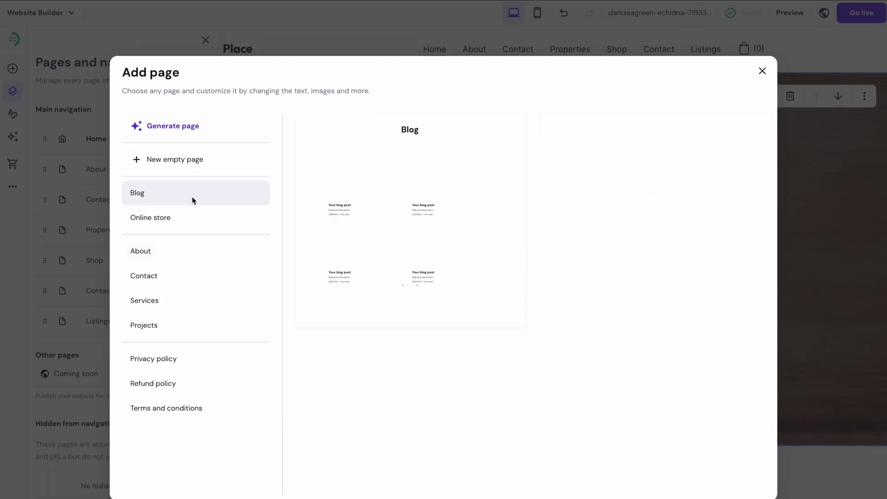
left_click(317, 244)
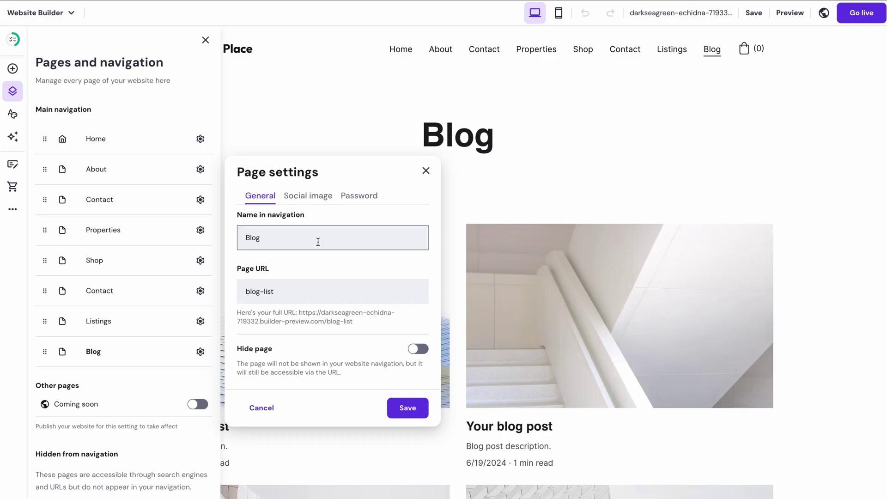
Rename the page to 'Tips' in the navigation, save, and scroll through its sample posts.
key("BackSpace")
key("BackSpace")
key("BackSpace")
key("BackSpace")
type("Tips")
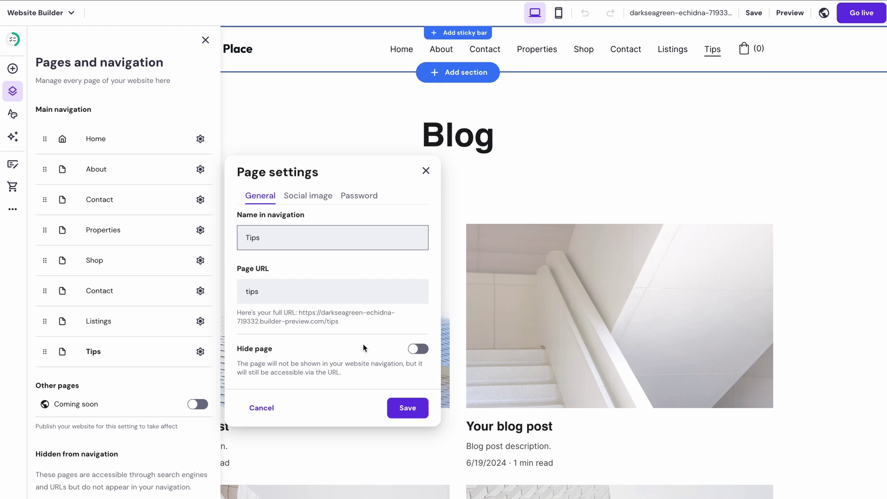
left_click(400, 405)
scroll(457, 339, "down", 6)
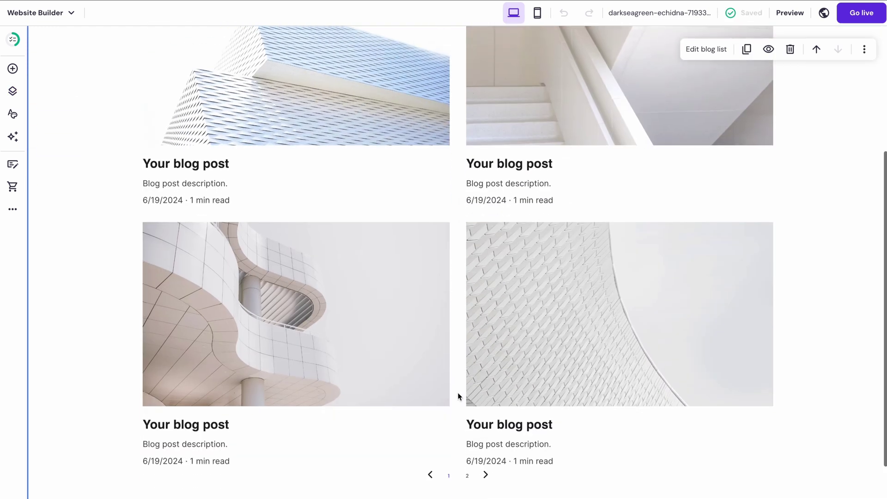
scroll(458, 396, "up", 4)
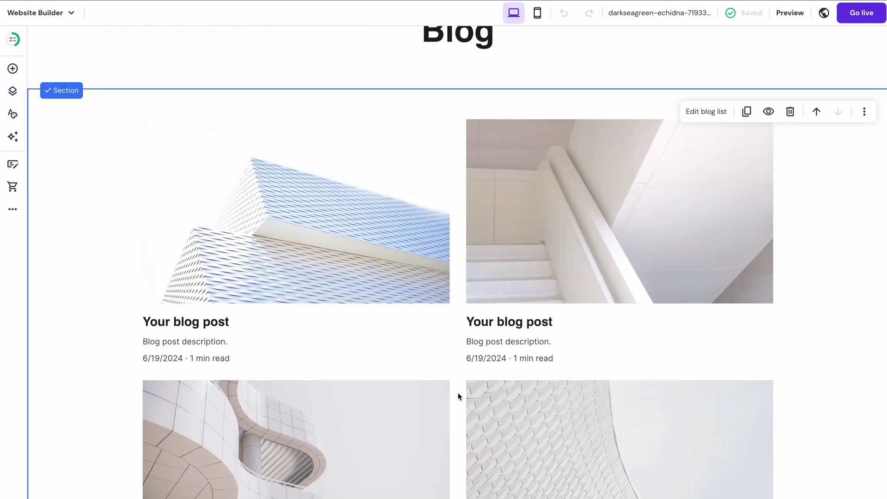
scroll(459, 396, "up", 2)
Use AI Writer to replace the first post's placeholder body with first-time house-buying advice.
mouse_move(363, 380)
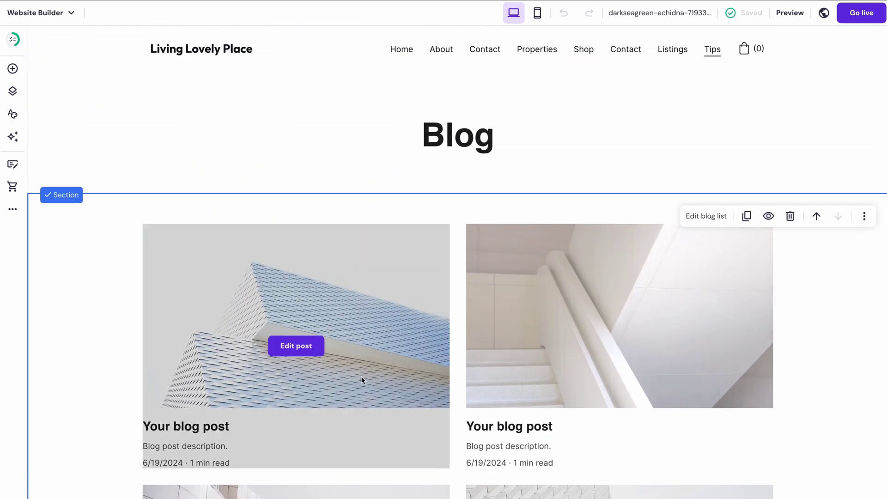
left_click(309, 350)
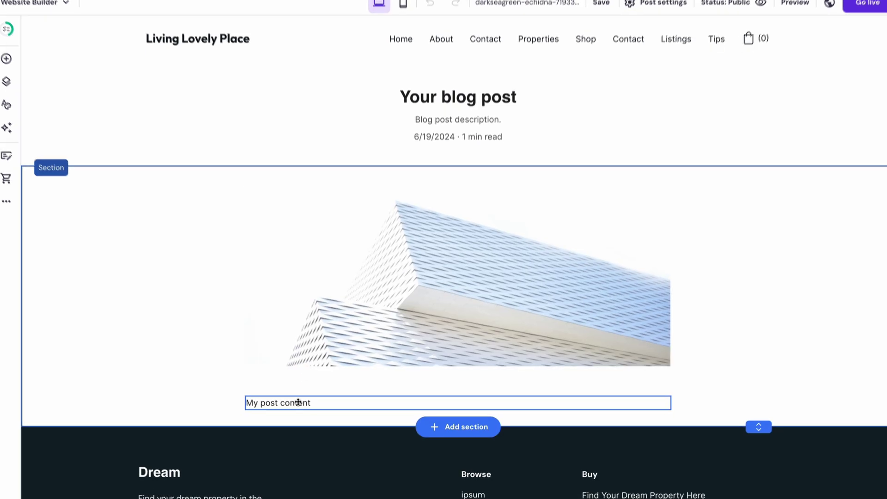
left_click(272, 341)
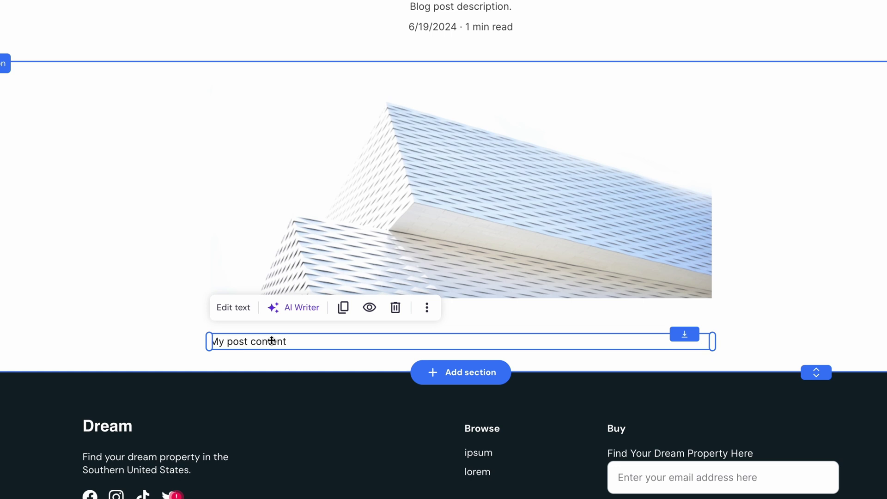
left_click(291, 308)
left_click(295, 235)
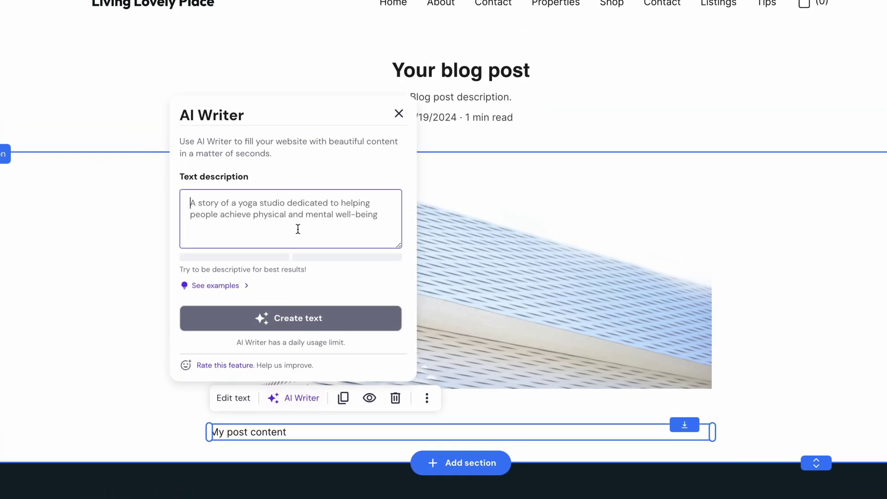
type("Make a tip before buying a house for the first time")
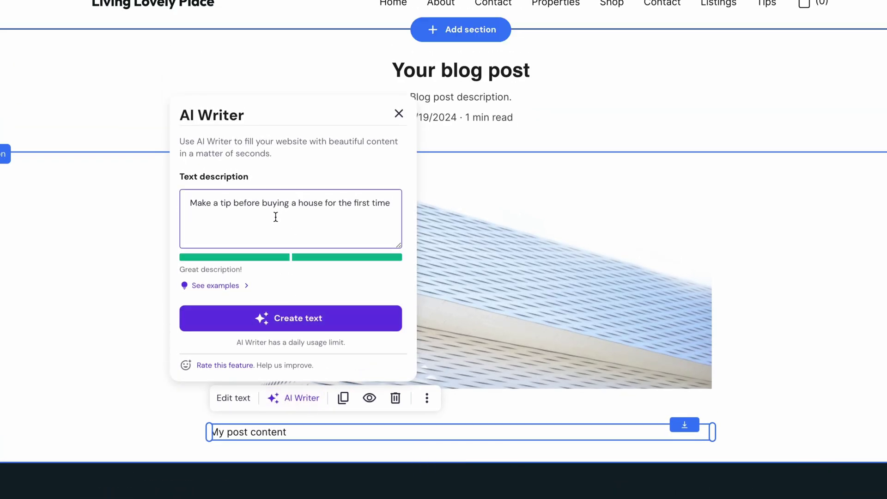
left_click(297, 317)
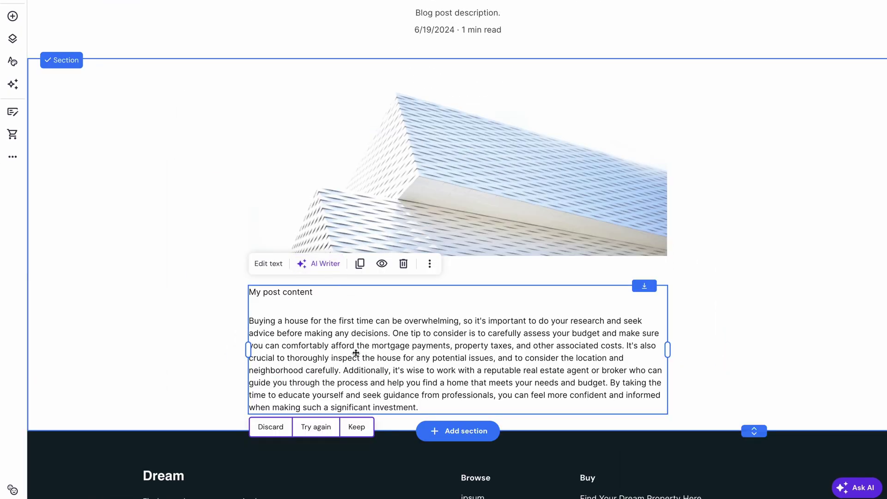
scroll(407, 388, "up", 2)
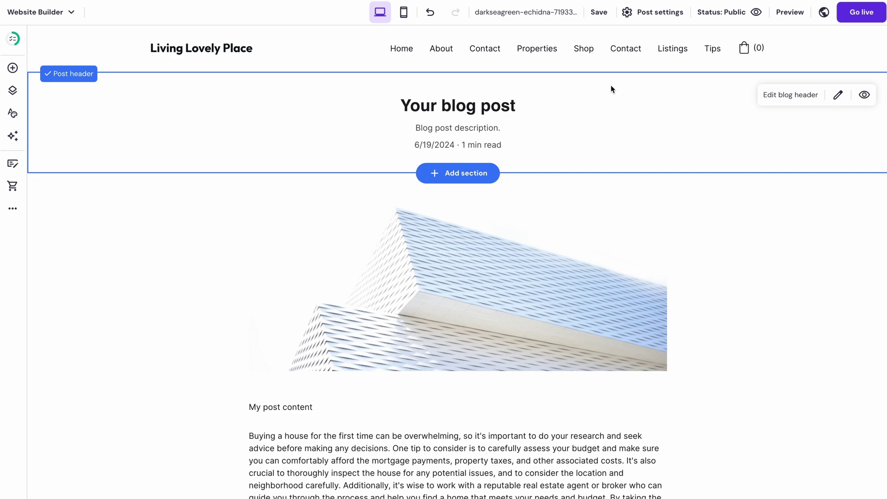
Look over the post's title, description, URL and authors settings unchanged, then open the Blog manager.
left_click(649, 14)
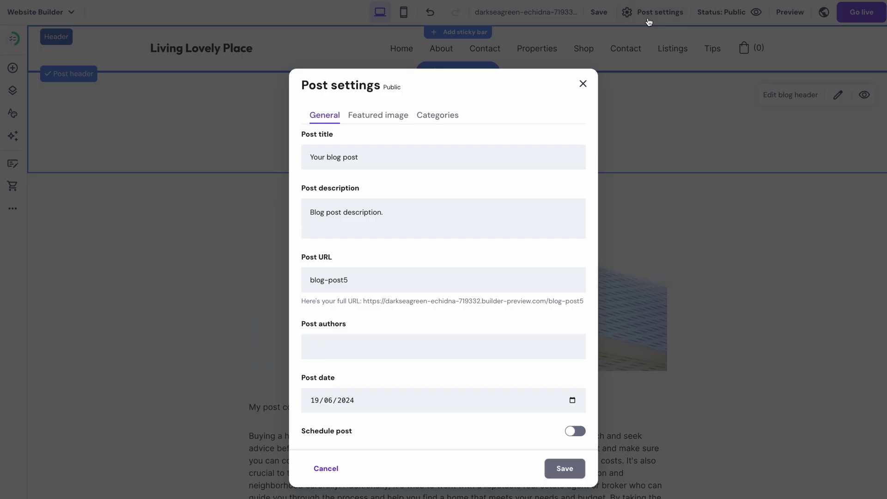
left_click(501, 151)
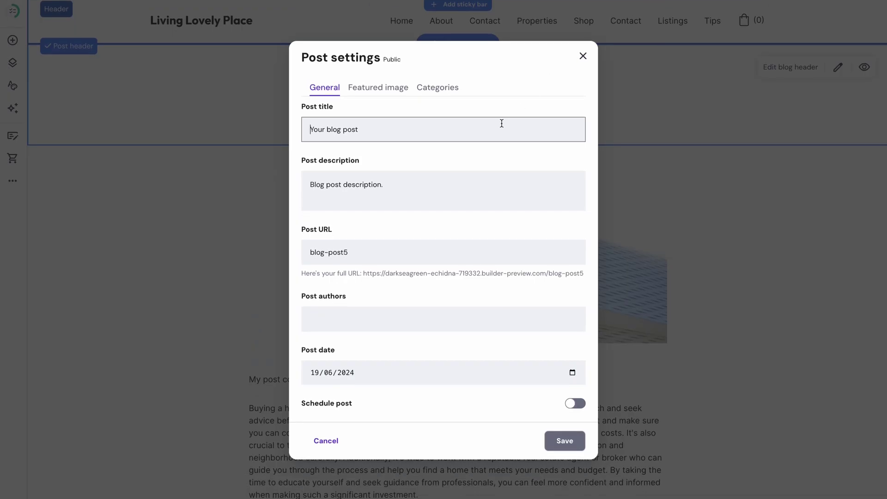
left_click(479, 183)
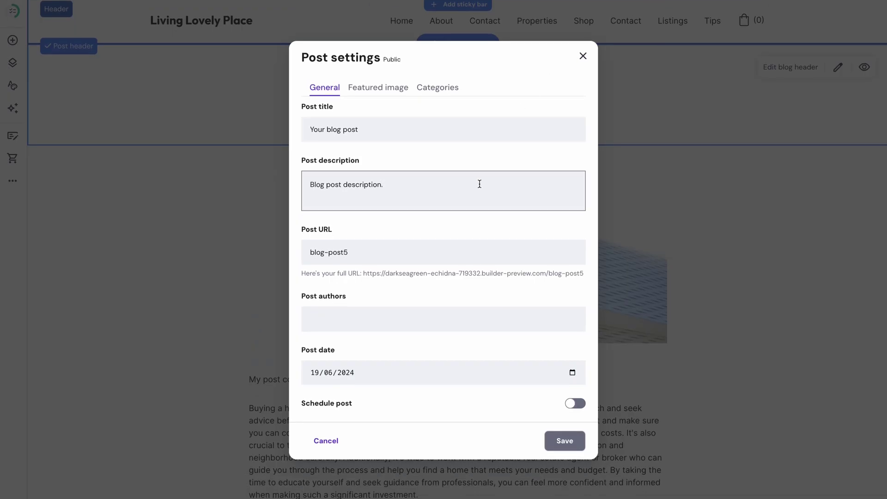
left_click(454, 254)
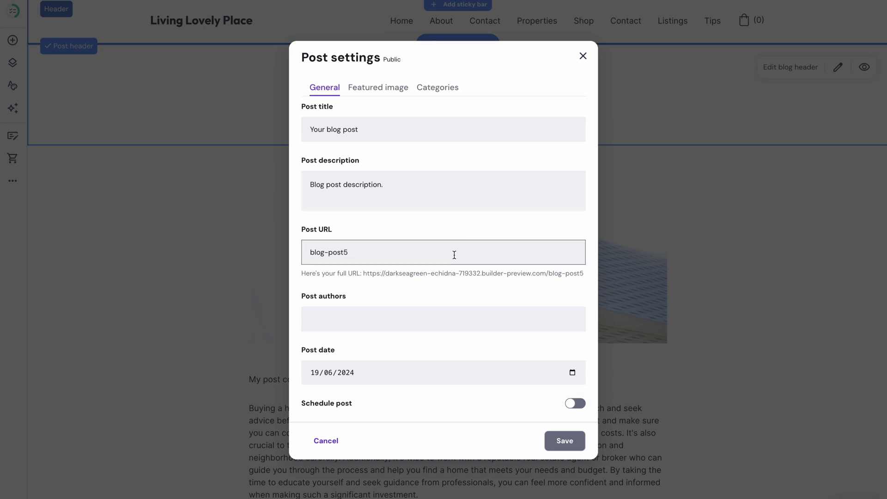
left_click(439, 314)
key("Escape")
left_click(10, 140)
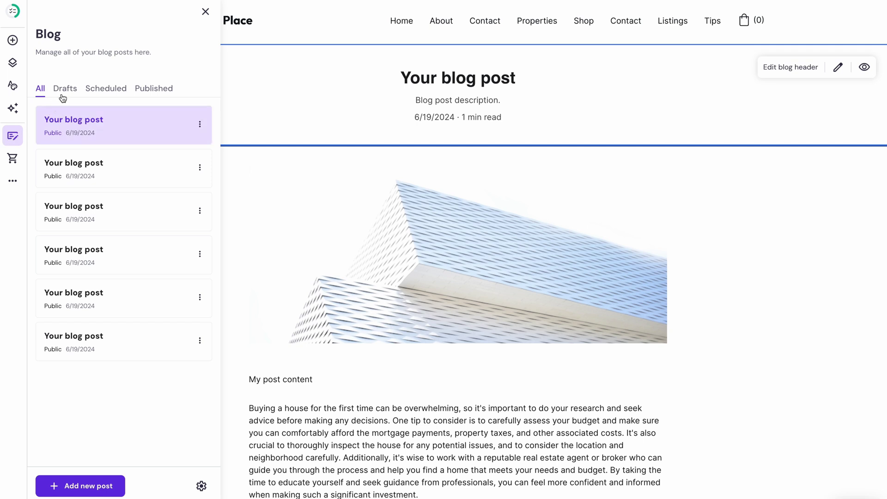
Open the options menu for the first blog post.
left_click(199, 126)
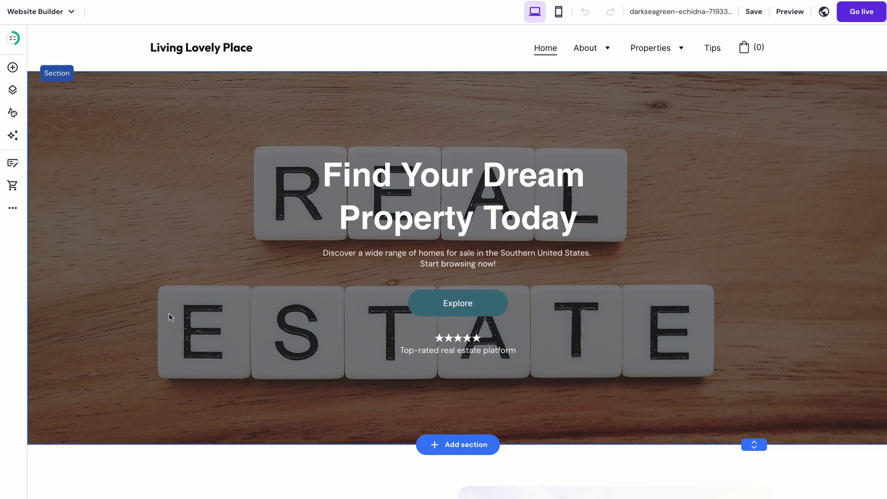
In the AI SEO Assistant, compare Shop and Home SEO details, scrolling to title and meta description.
left_click(19, 135)
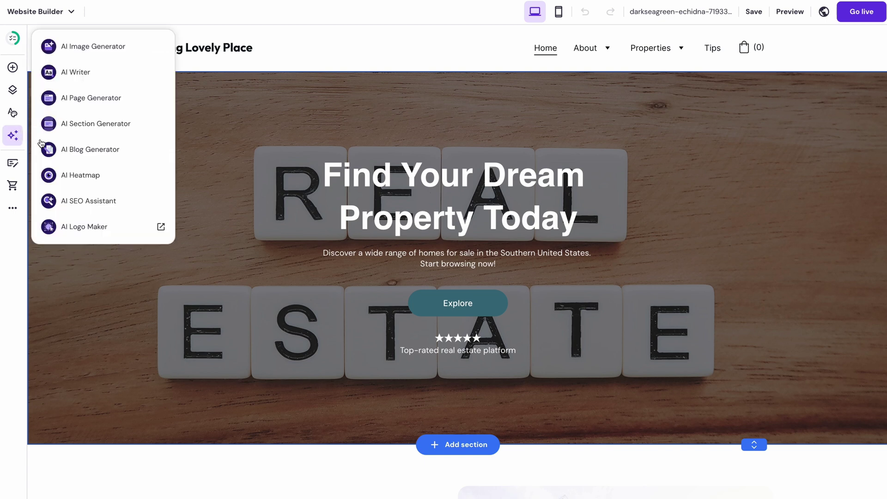
left_click(73, 202)
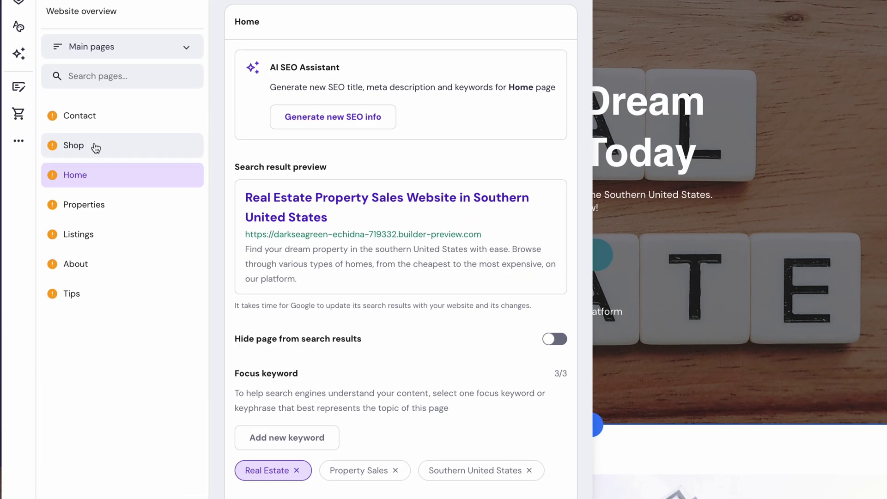
left_click(96, 147)
left_click(102, 175)
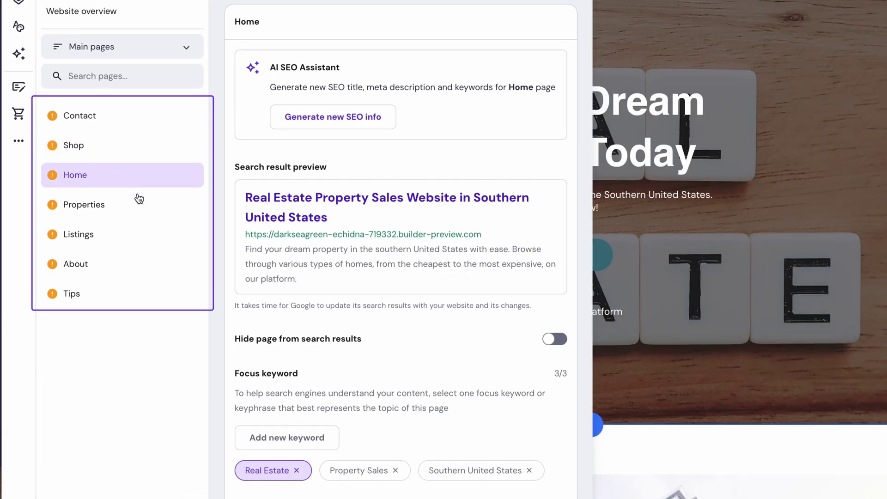
scroll(232, 287, "down", 5)
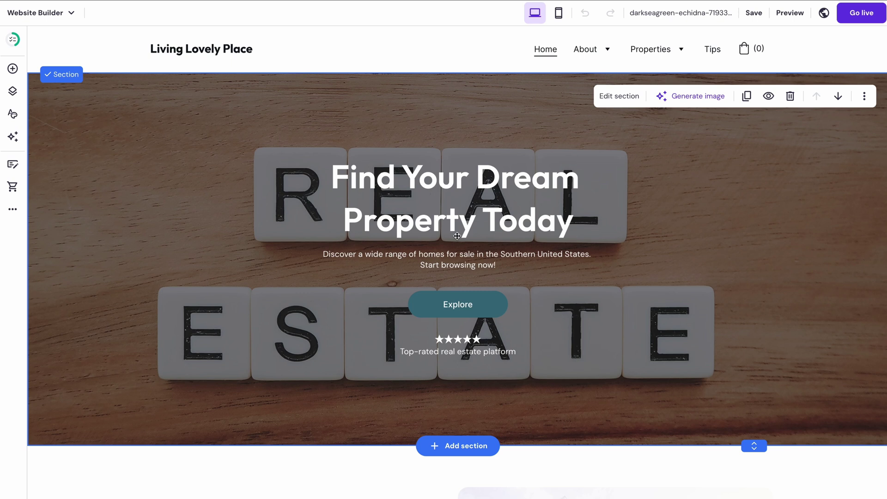
Begin connecting a custom domain from the site's domain menu in the top bar.
mouse_move(674, 13)
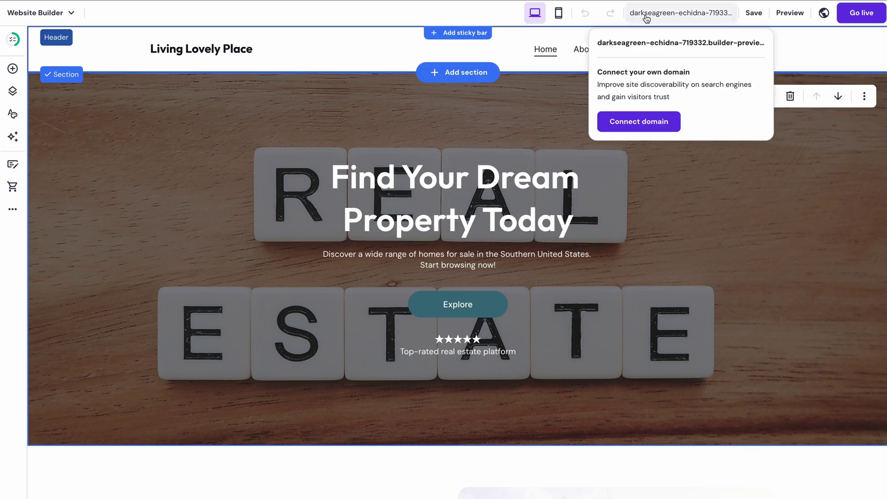
left_click(643, 126)
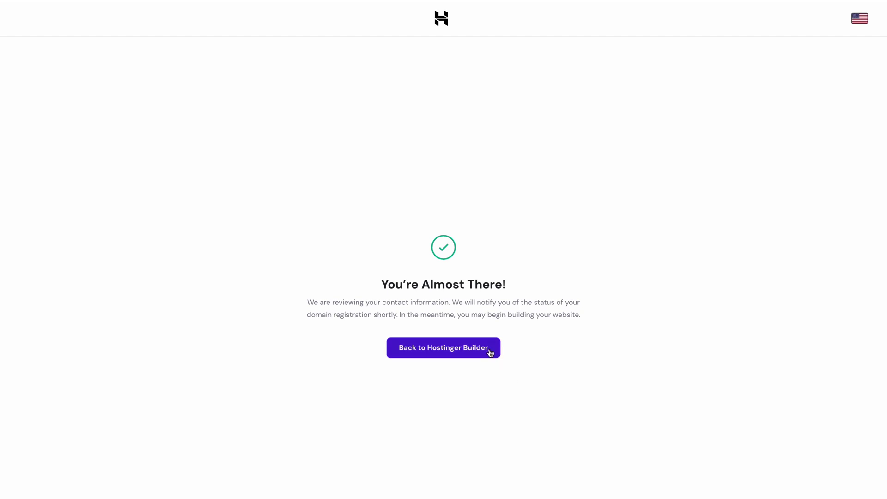
Go back to the Hostinger Builder editor from the domain confirmation page.
left_click(490, 353)
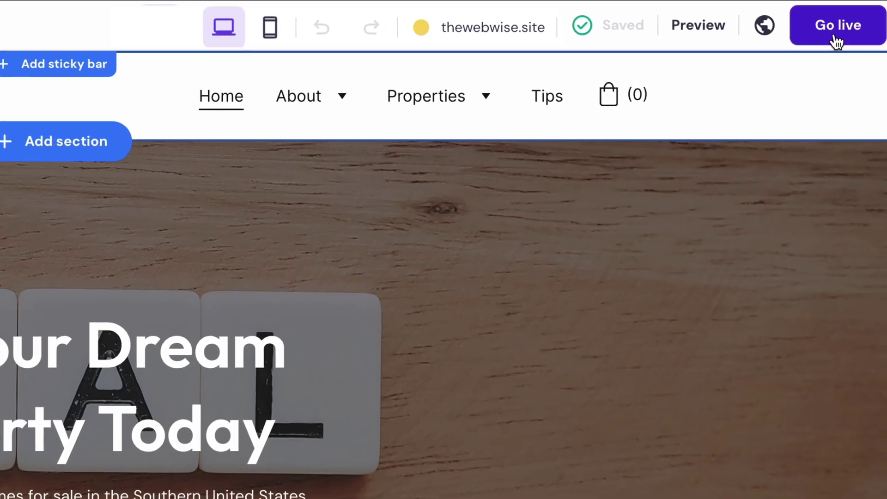